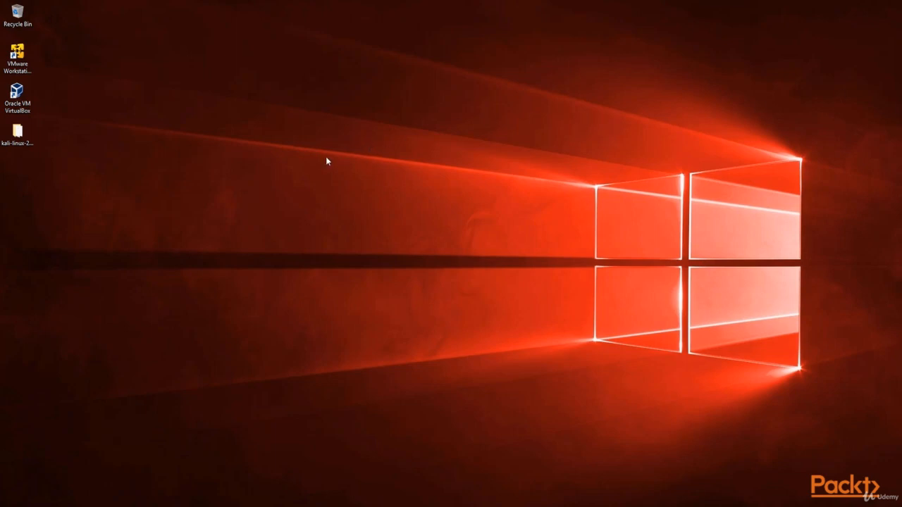
Launch VMware Workstation 14 Player from its desktop shortcut.
click(19, 61)
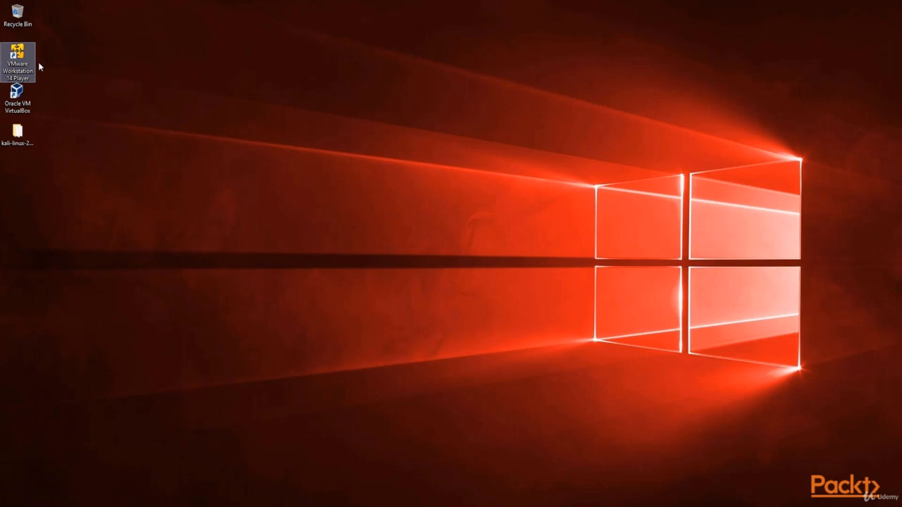
click(3, 505)
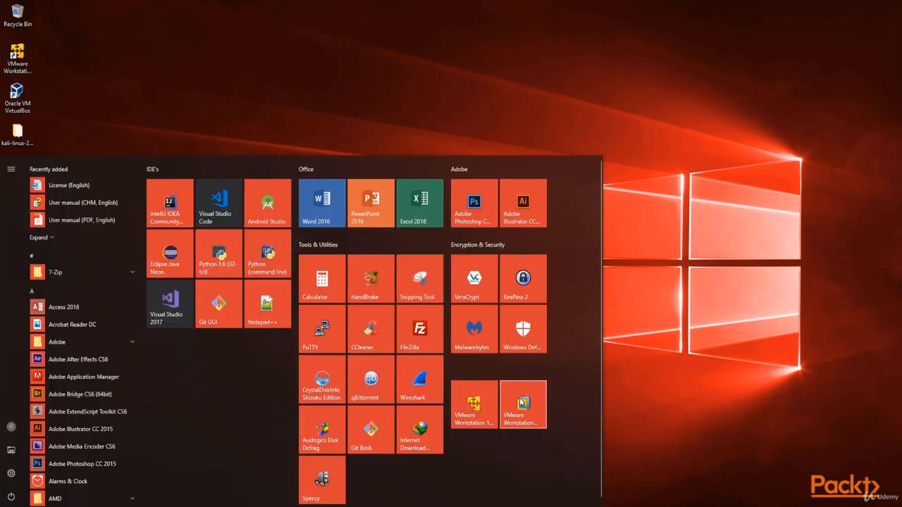
click(689, 162)
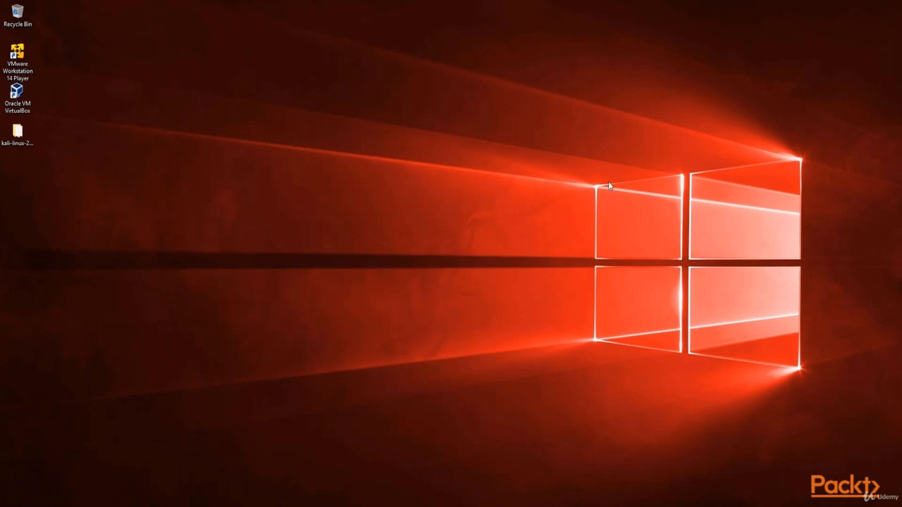
click(17, 62)
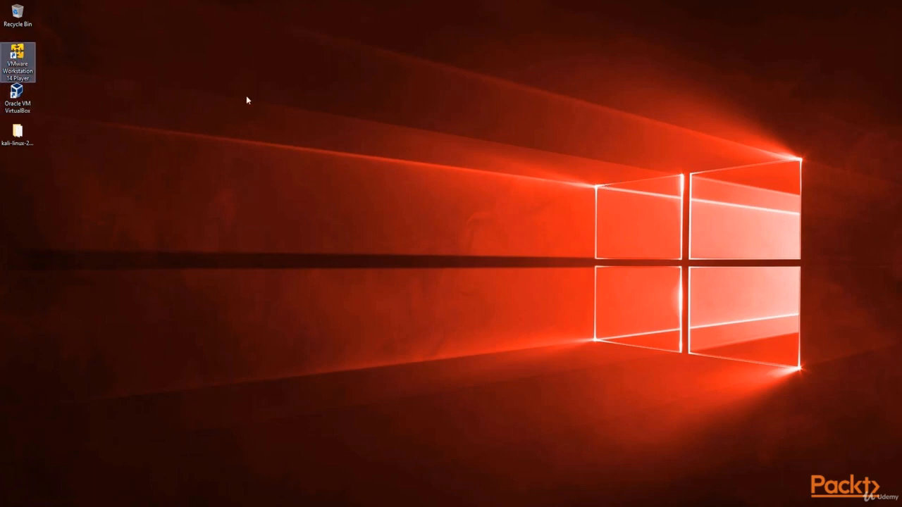
Maximize the player window and start a new virtual machine.
drag(281, 75, 458, 80)
drag(512, 81, 533, 78)
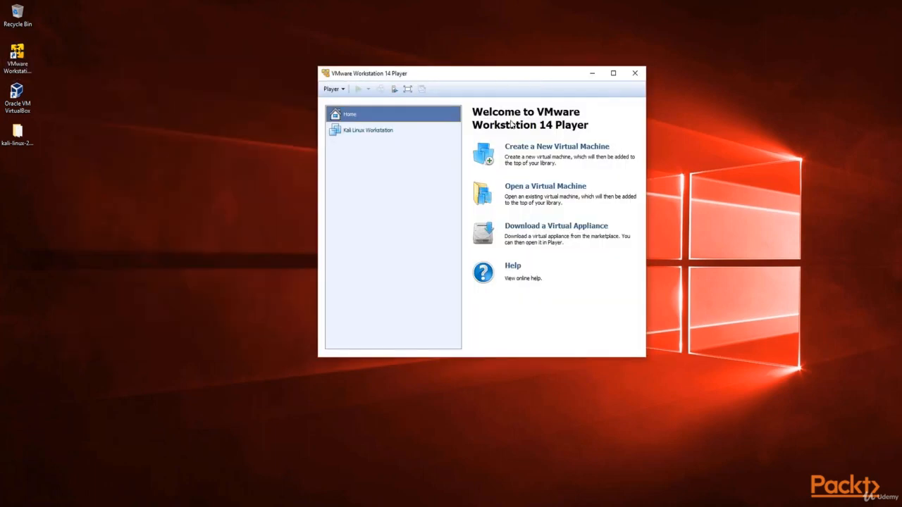
click(615, 72)
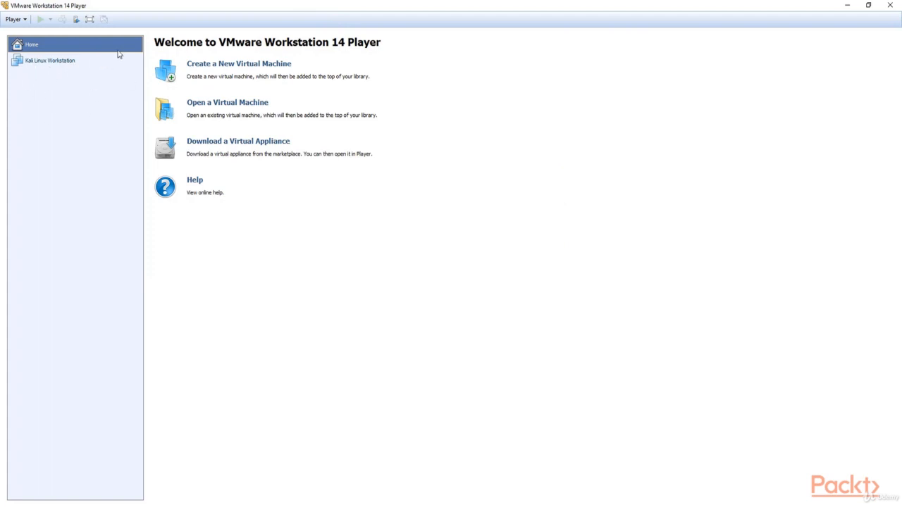
click(275, 64)
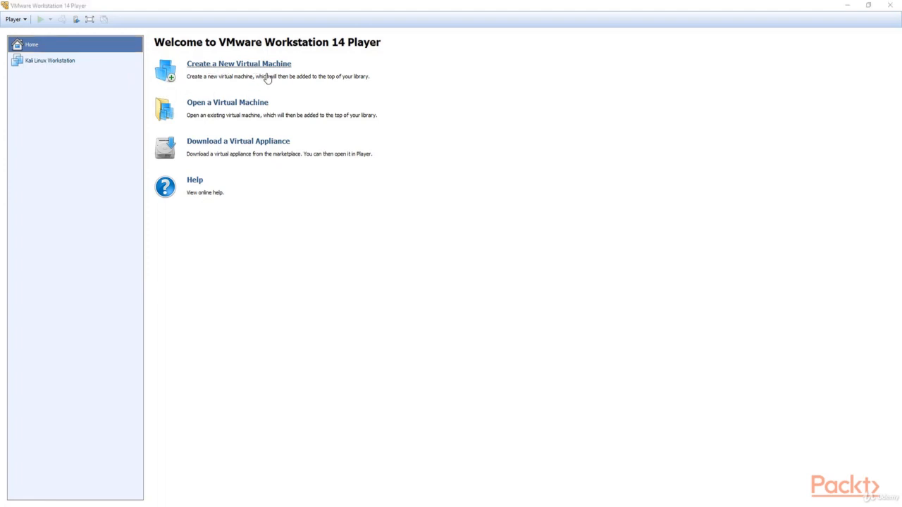
Use the kali-linux-2017.3-amd64 ISO from the Desktop as the installer disc image.
drag(461, 159, 458, 100)
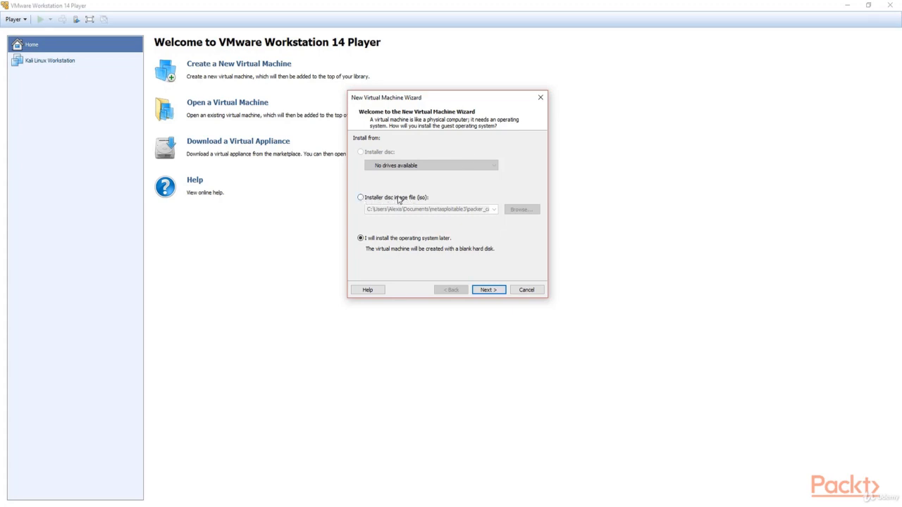
click(398, 200)
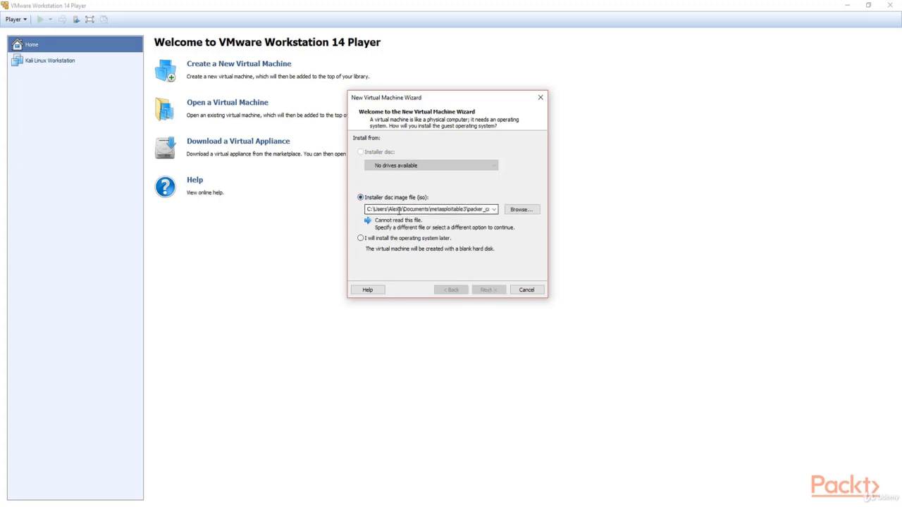
click(519, 211)
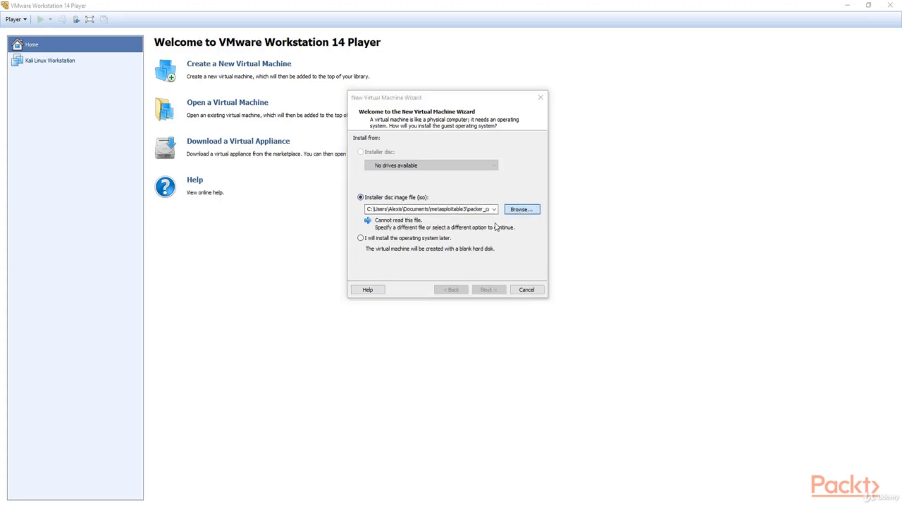
click(387, 201)
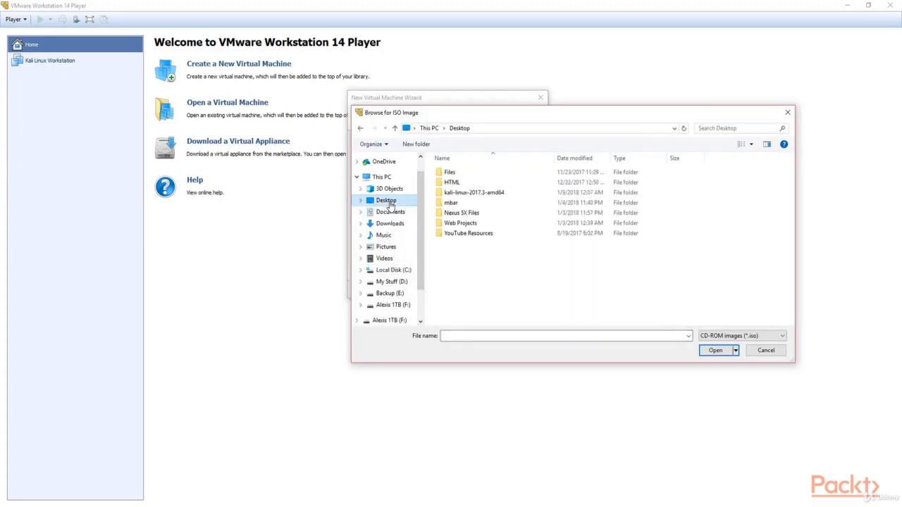
double_click(504, 193)
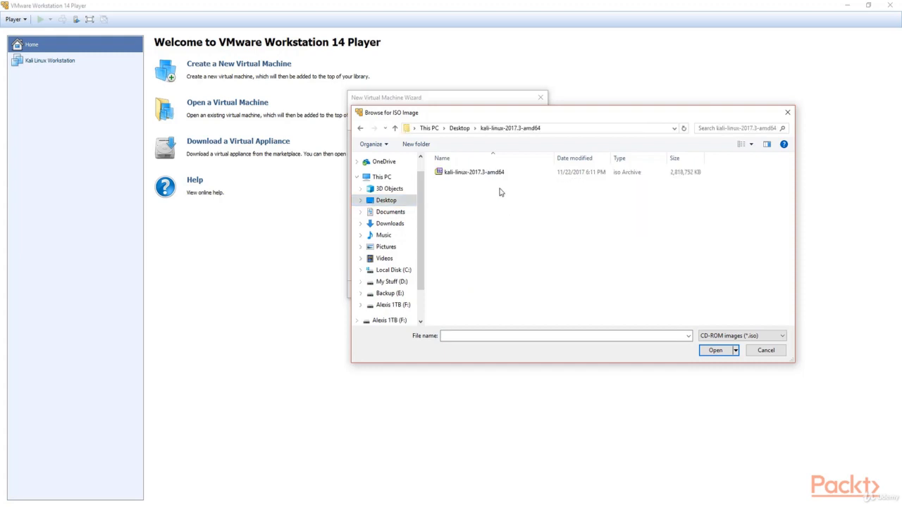
click(500, 173)
drag(468, 117, 375, 117)
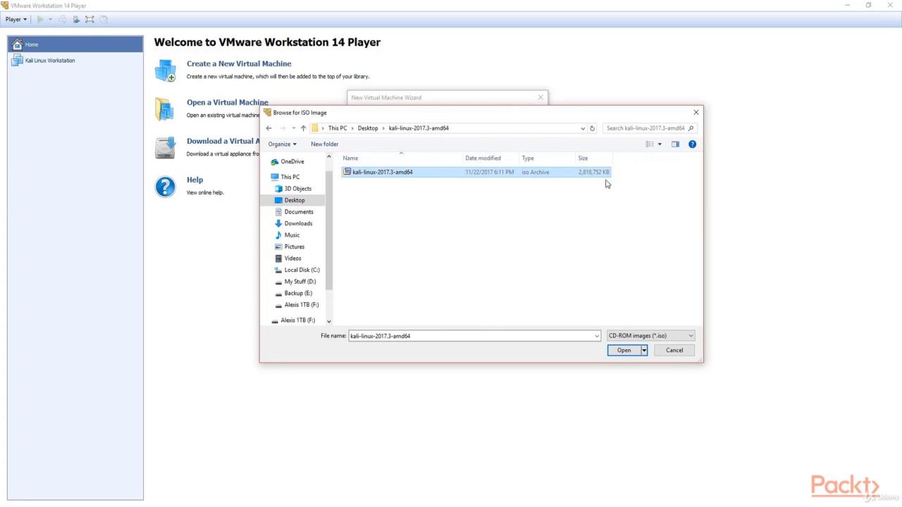
click(624, 350)
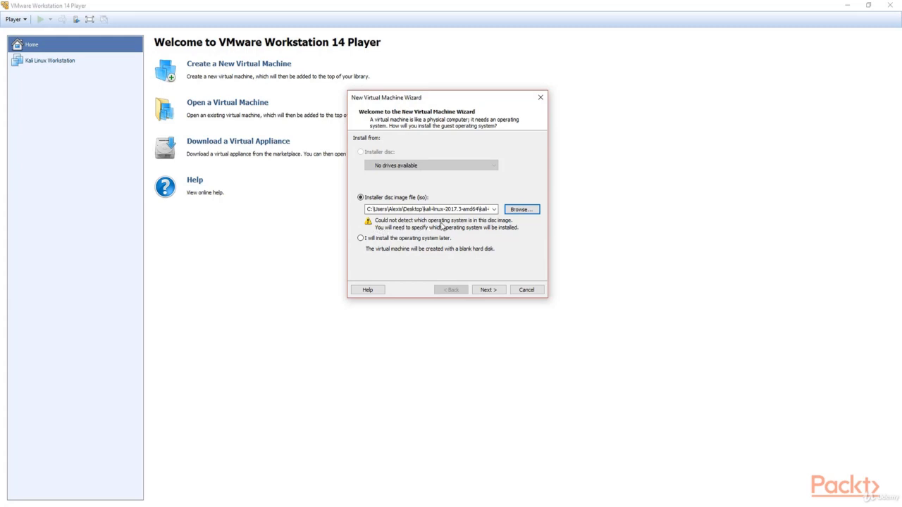
click(488, 289)
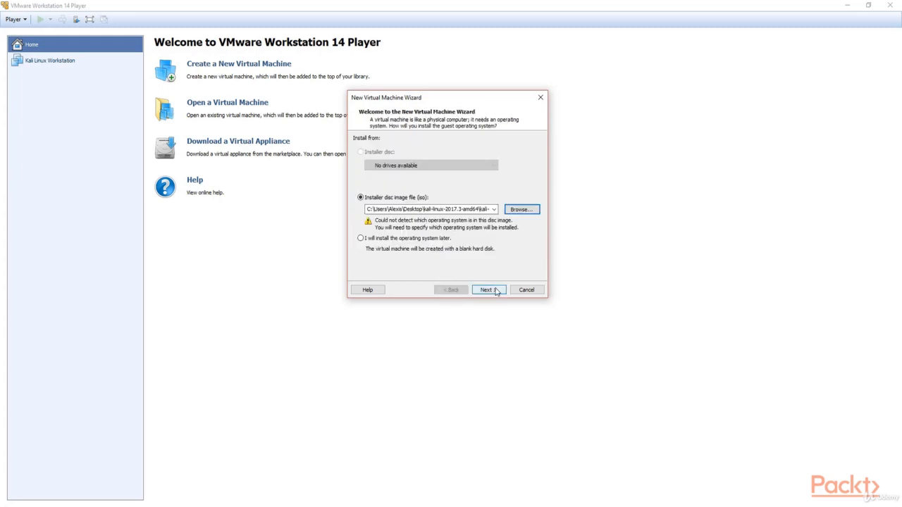
Choose guest OS Linux, version Other Linux 3.x or later kernel 64-bit.
click(489, 290)
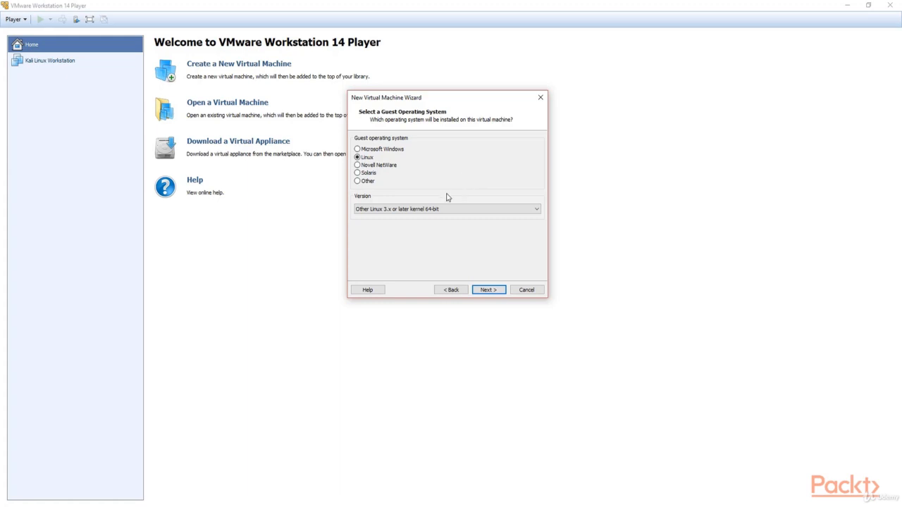
click(367, 210)
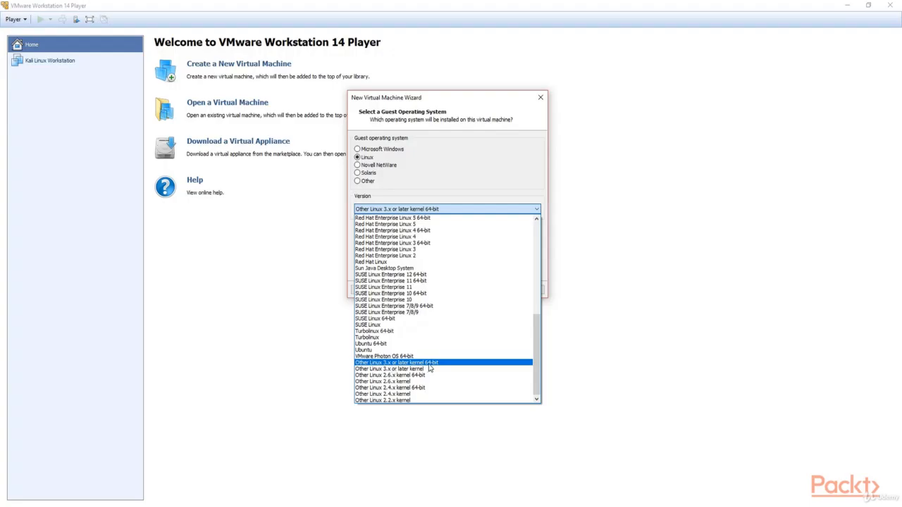
click(429, 367)
click(436, 210)
click(419, 363)
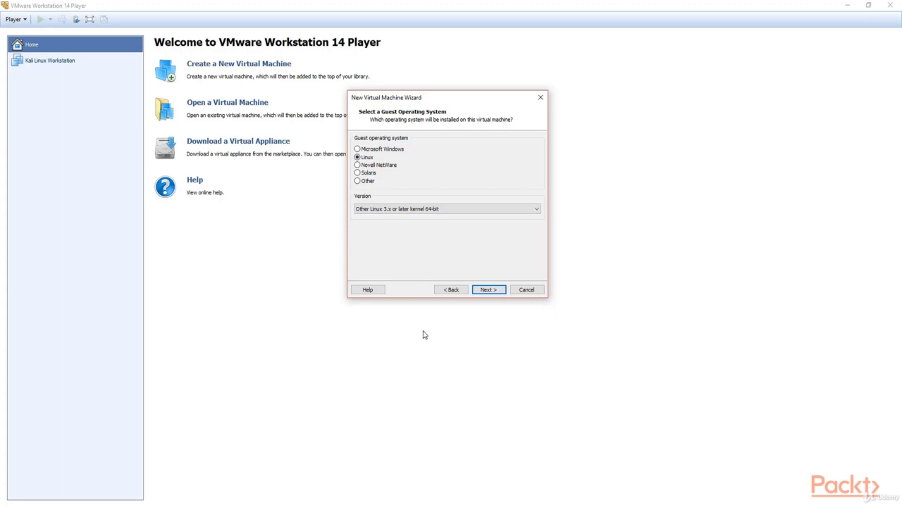
click(500, 295)
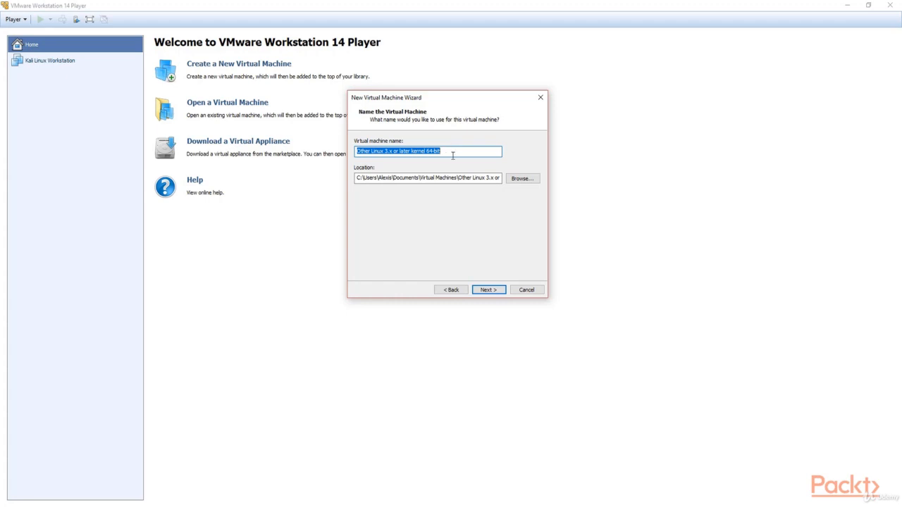
Replace the default machine name with 'Kali Linux Mastering Ethical Hacking', capitalising the H.
key(BackSpace)
text(Kali)
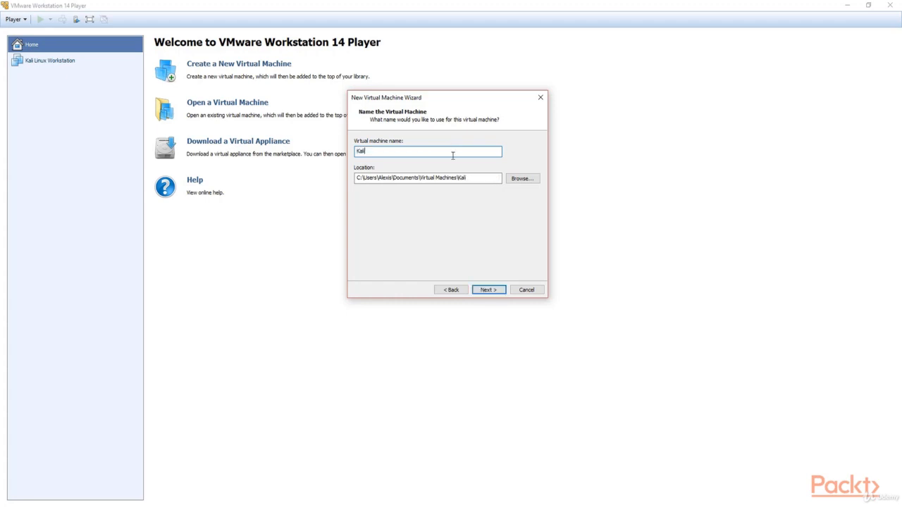
text( Linux Mastering Ethical hacking)
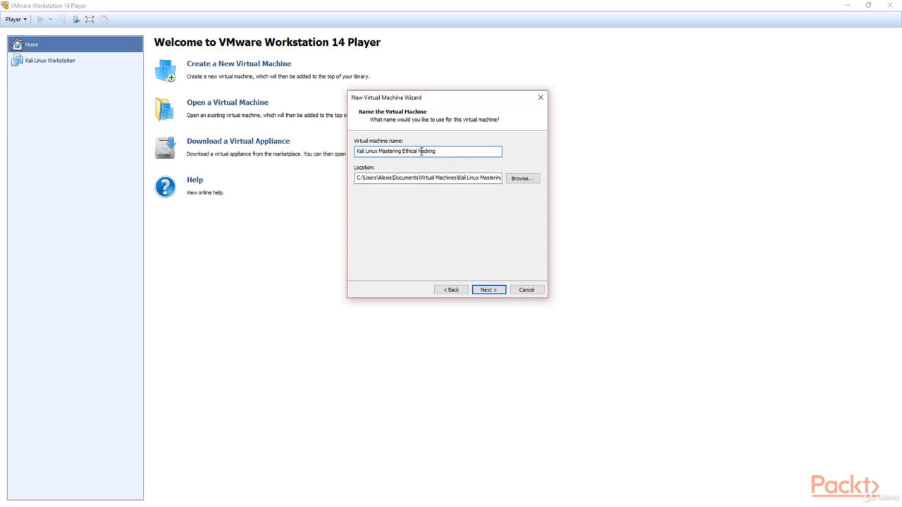
key(Delete)
text(H)
key(BackSpace)
Finish the name's capital H, then browse to the Virtual OS folder on My Stuff (D:).
text(H)
click(522, 179)
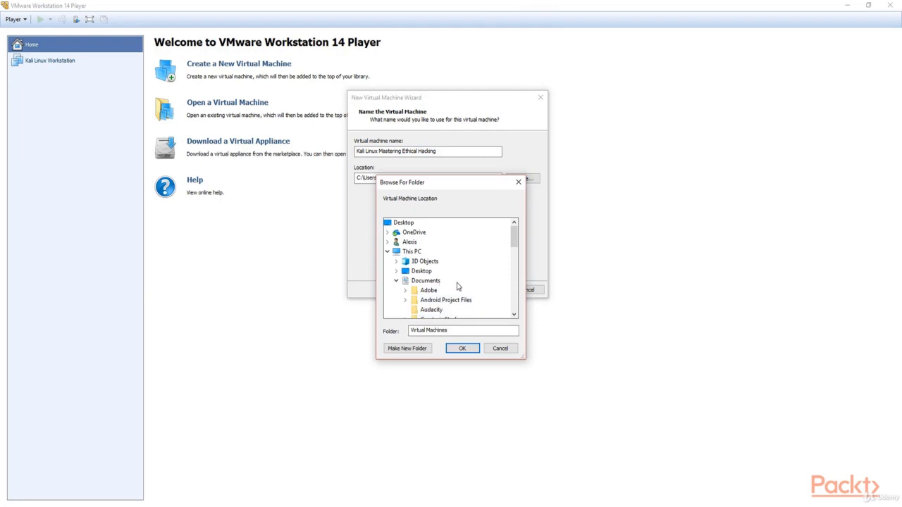
scroll(457, 282, down, 6)
scroll(457, 276, down, 2)
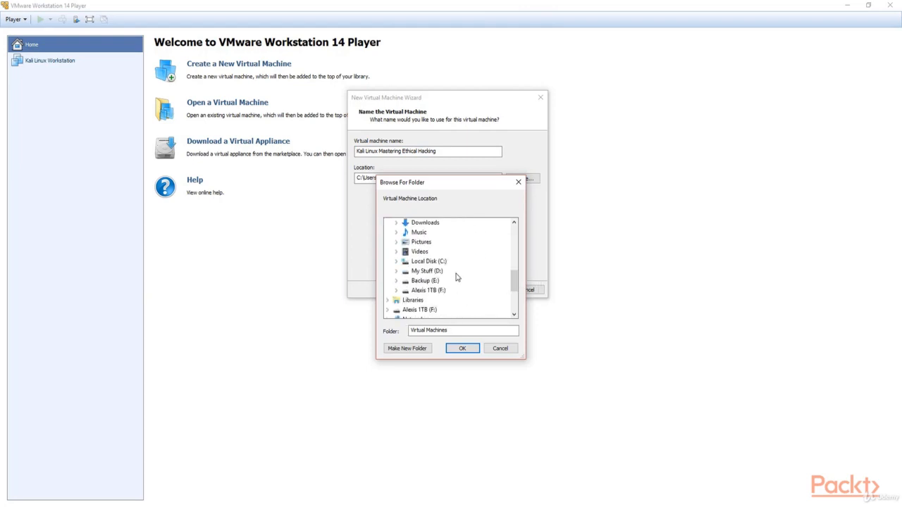
double_click(434, 274)
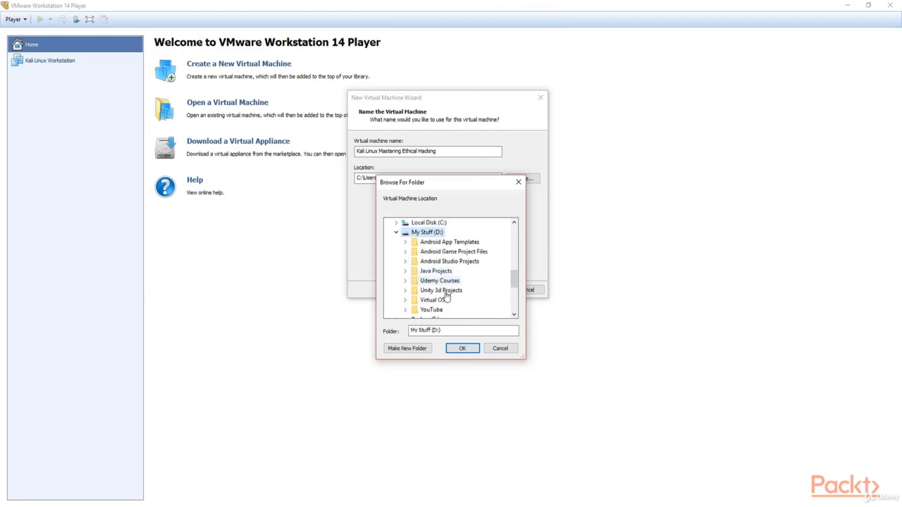
scroll(437, 289, down, 2)
click(436, 243)
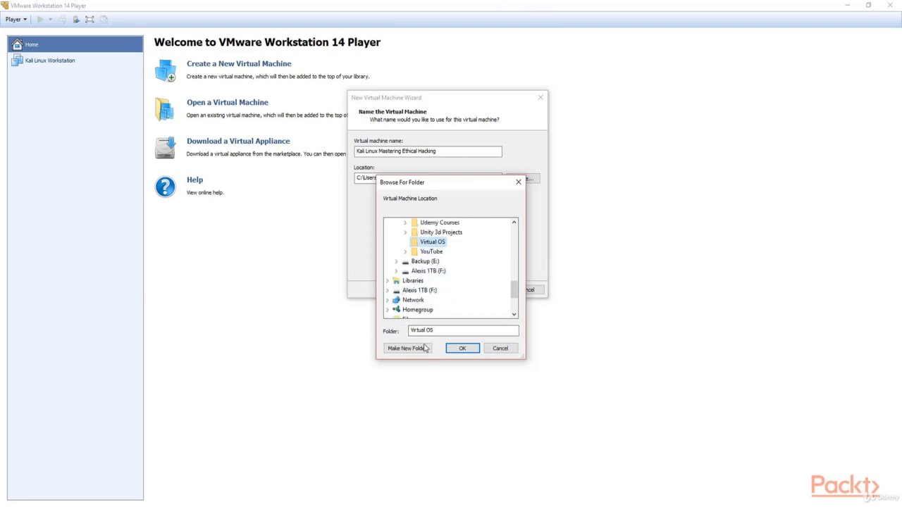
Create a 'Kali Linux Hacking' folder there and confirm it as the storage location.
click(426, 349)
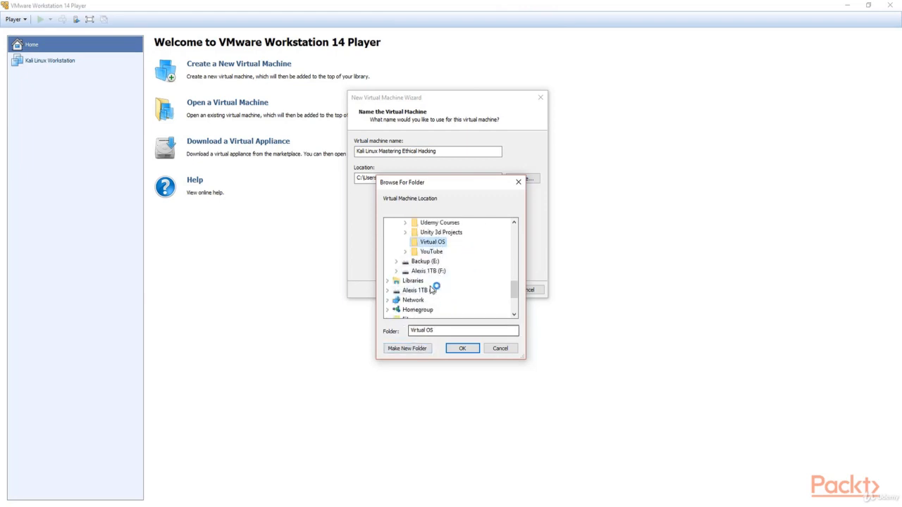
click(408, 348)
text(Kali Linux Hacking)
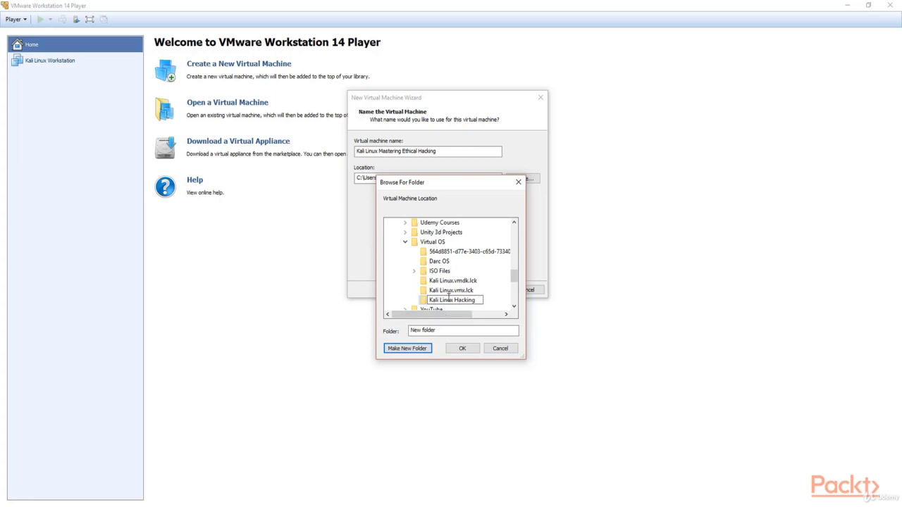
key(Return)
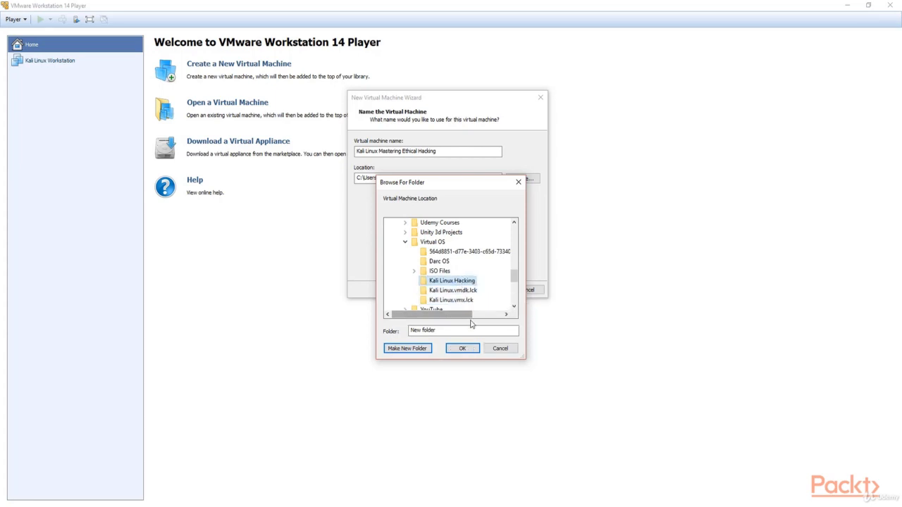
click(469, 349)
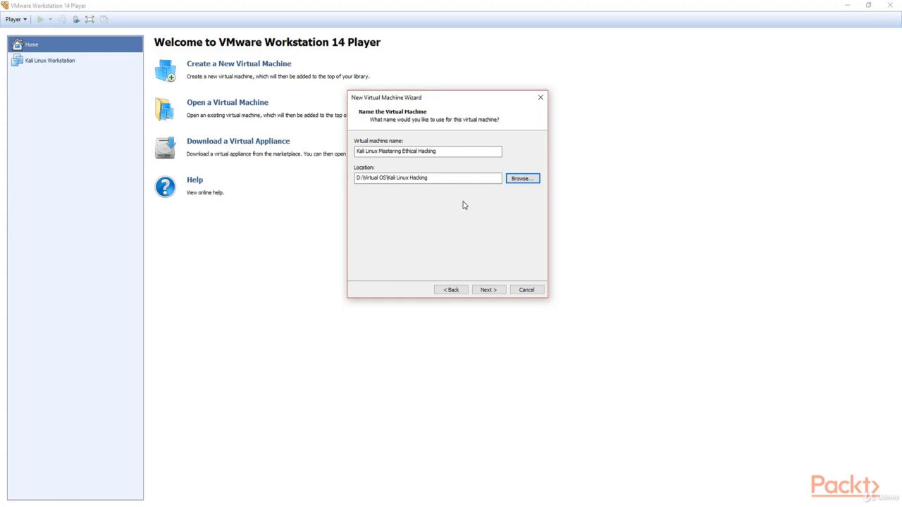
Give the machine a 20 GB maximum disk size stored as a single file.
click(492, 292)
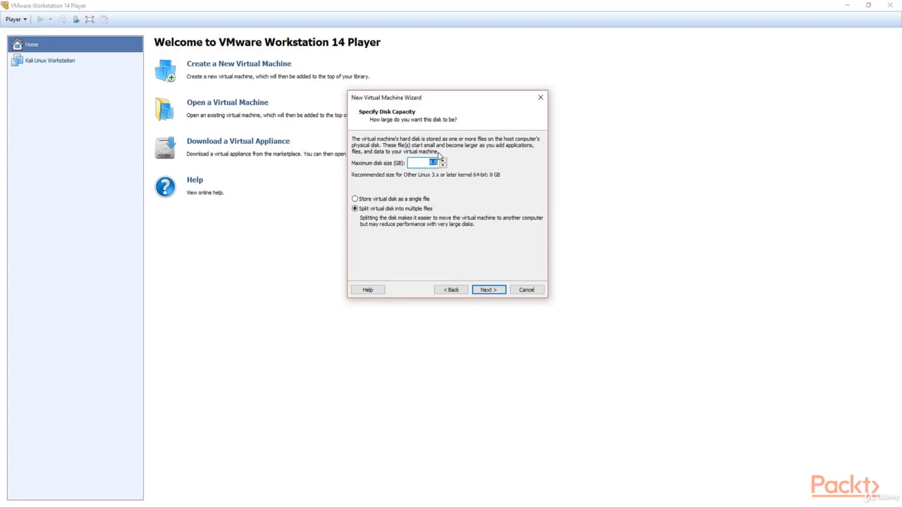
click(432, 163)
text(20)
click(409, 200)
click(484, 290)
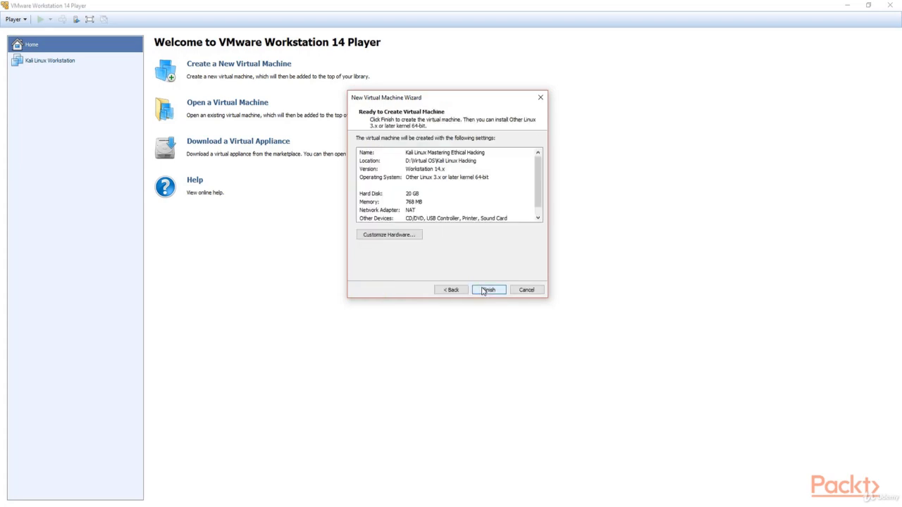
Open Customize Hardware and set the memory to 1 GB (1024 MB).
click(401, 237)
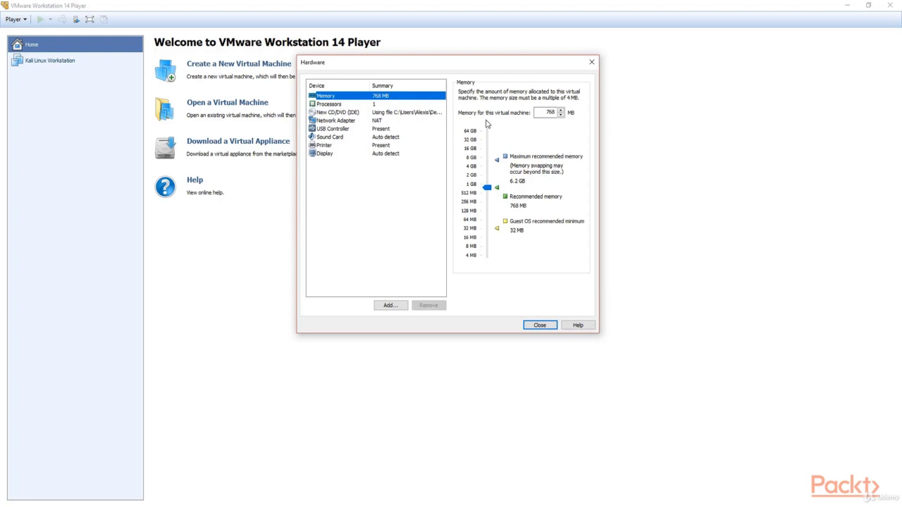
click(473, 185)
Set the number of processor cores to 2.
click(351, 107)
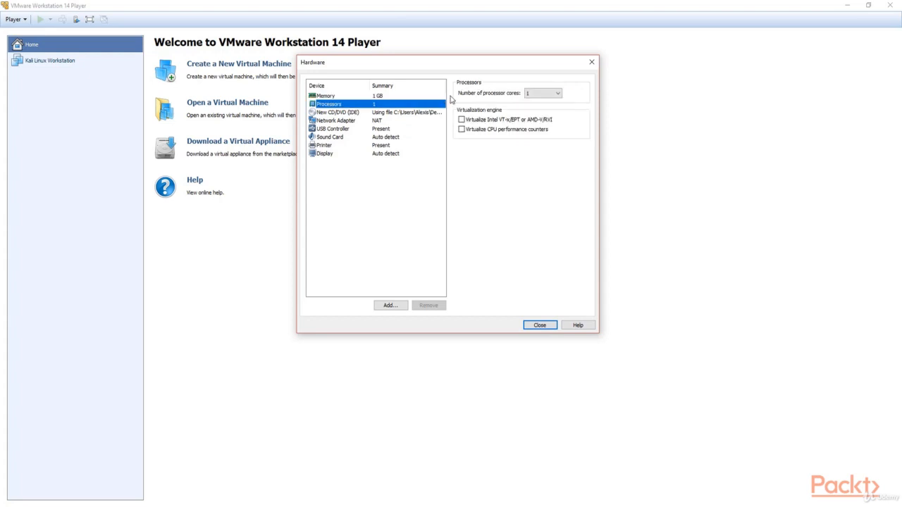
click(540, 99)
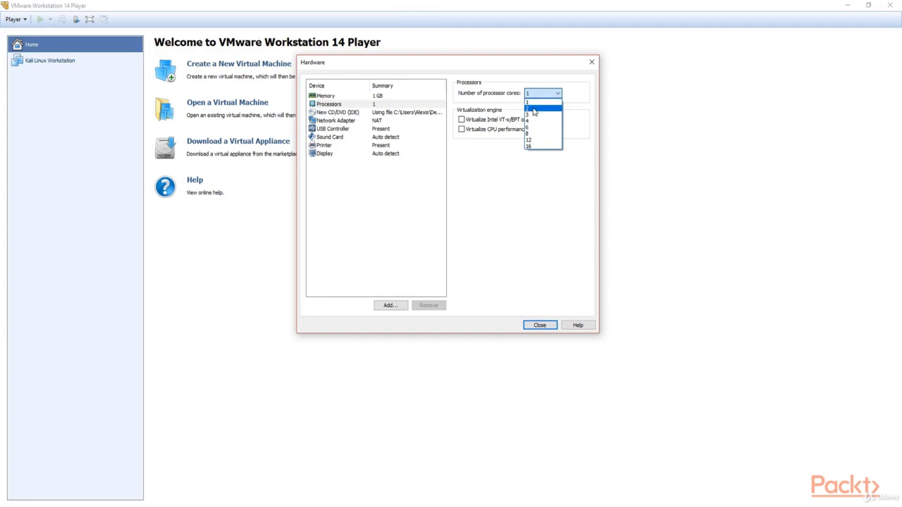
click(534, 109)
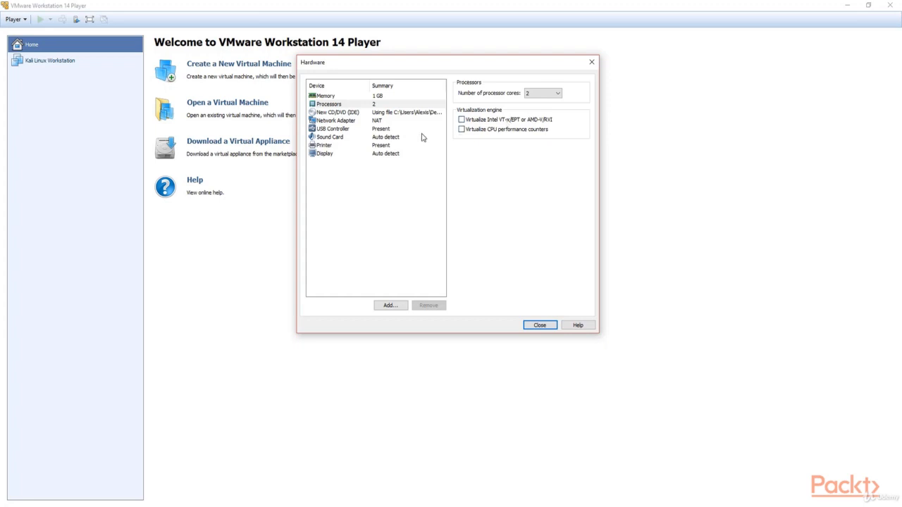
click(360, 122)
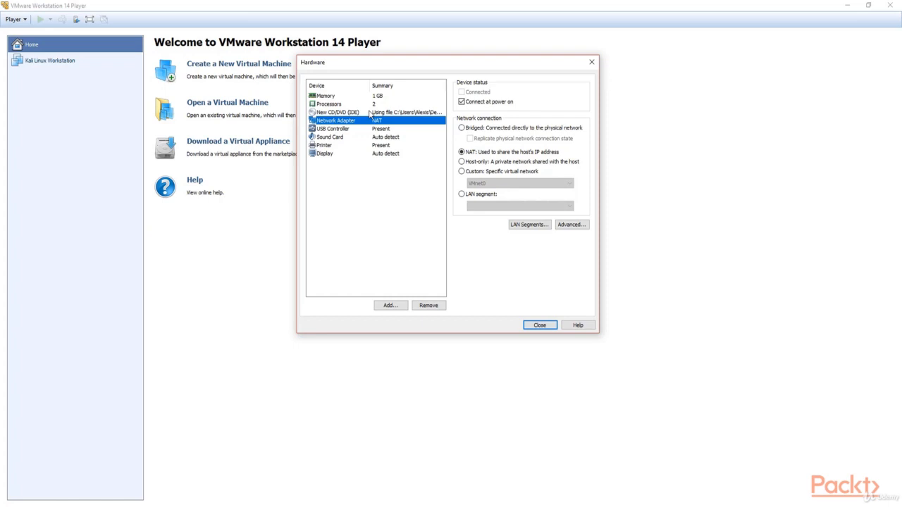
Set the network adapter to Bridged with physical connection state replication enabled.
click(489, 132)
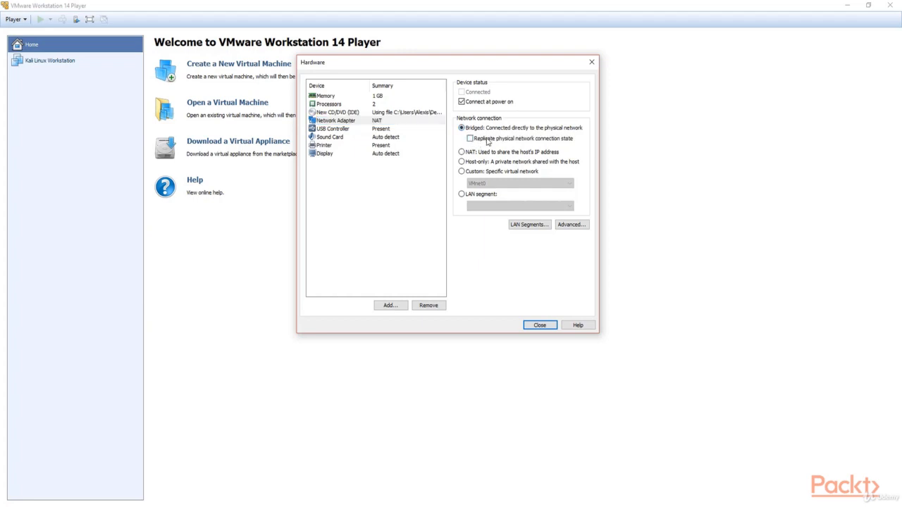
click(548, 140)
click(336, 155)
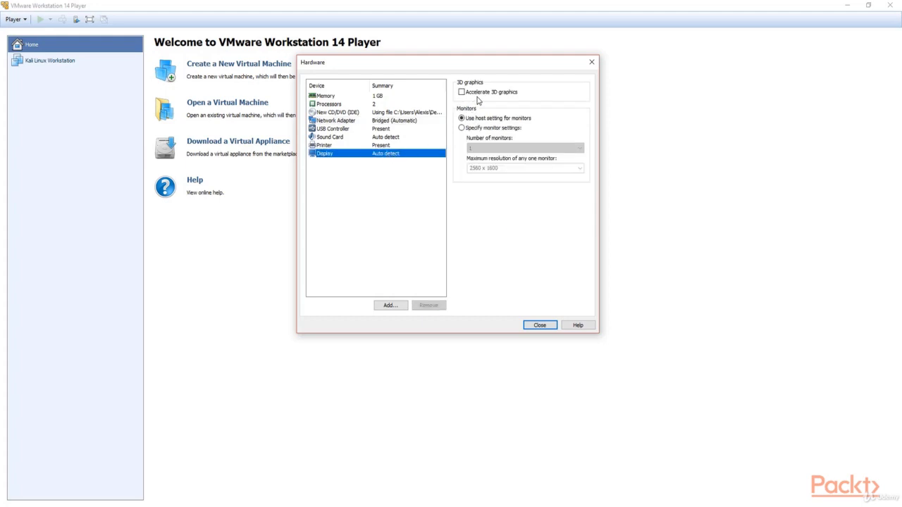
Enable 3D graphics acceleration with 768 MB graphics memory and close the hardware settings.
click(464, 94)
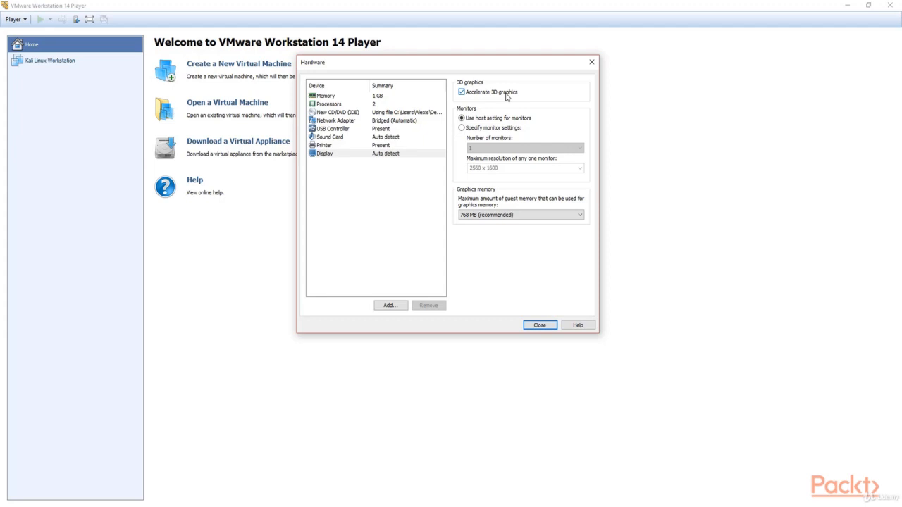
click(487, 219)
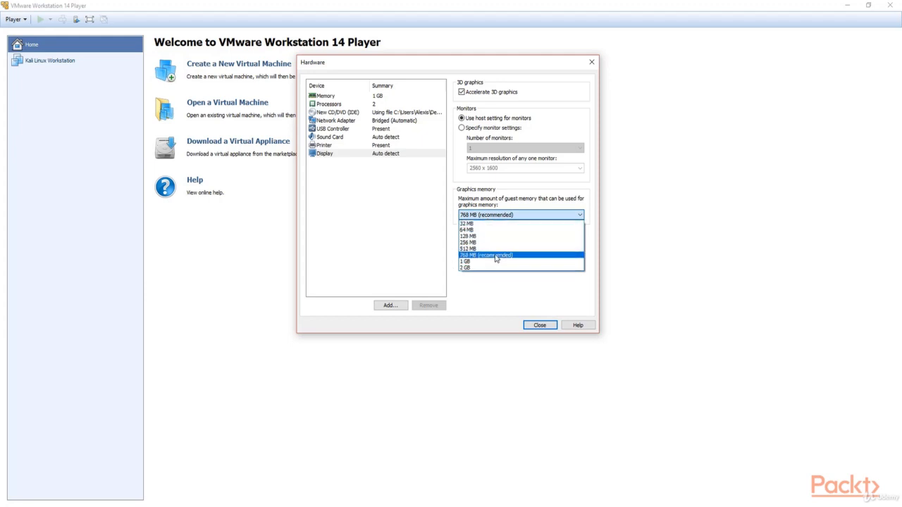
click(497, 255)
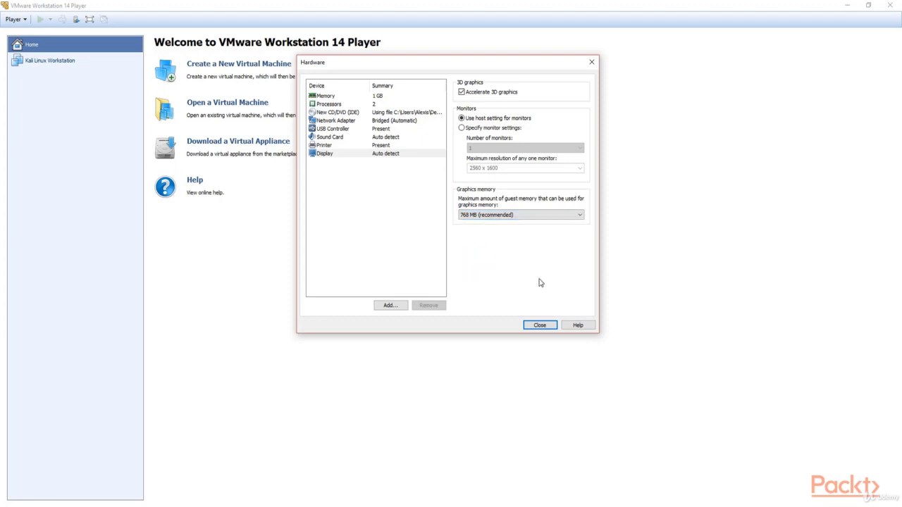
click(551, 325)
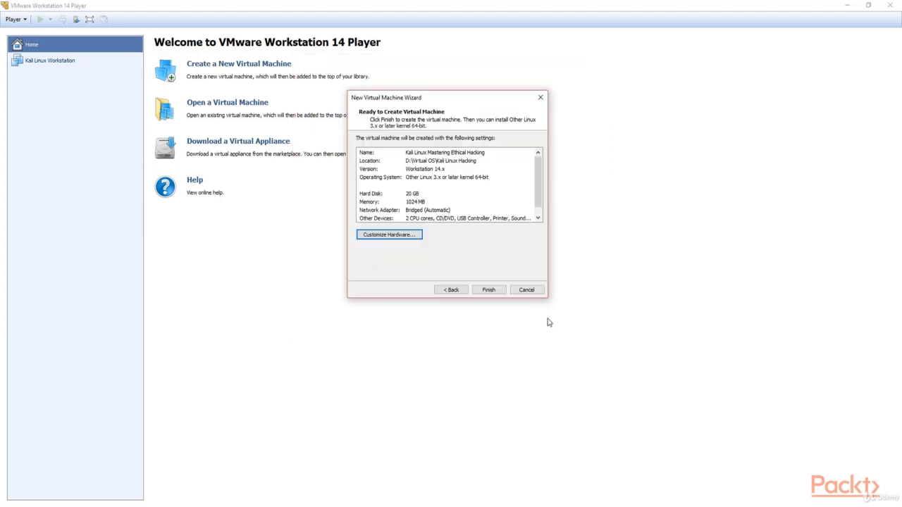
Finish creating the Kali Linux Mastering Ethical Hacking VM, select it in the library and power it on.
click(493, 291)
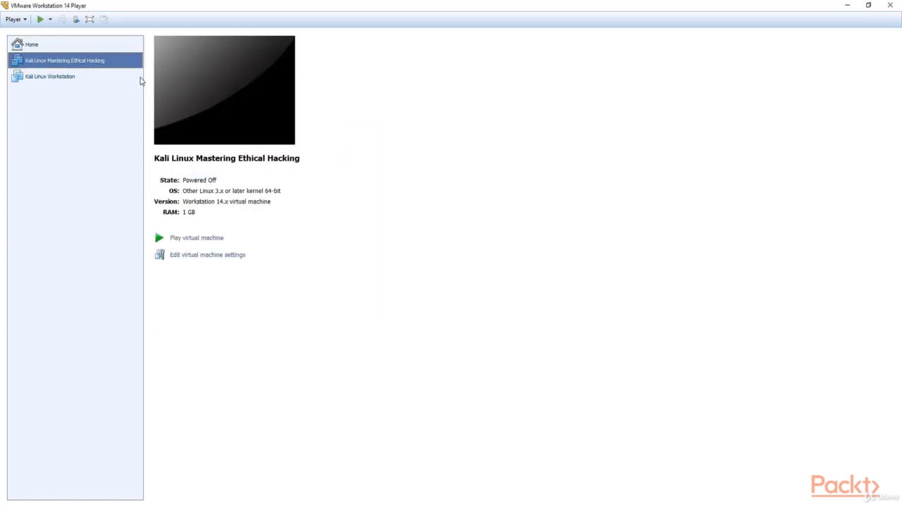
click(91, 76)
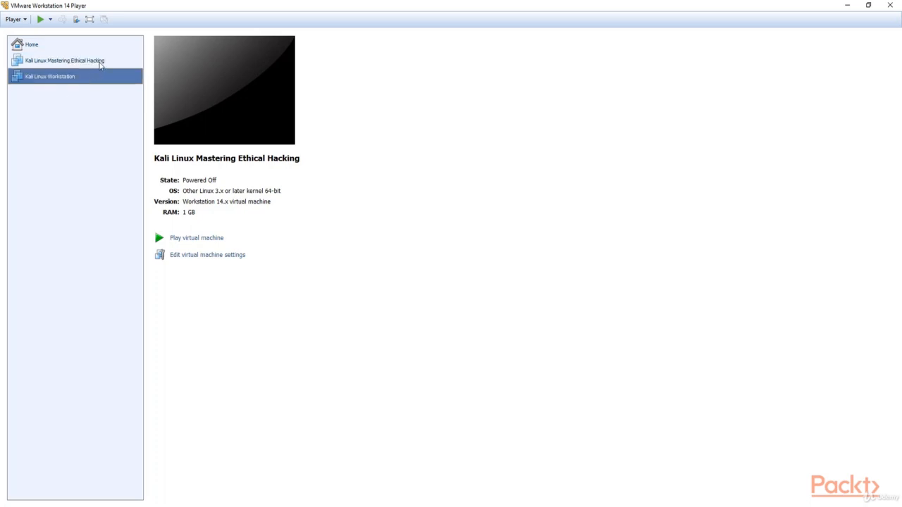
click(103, 62)
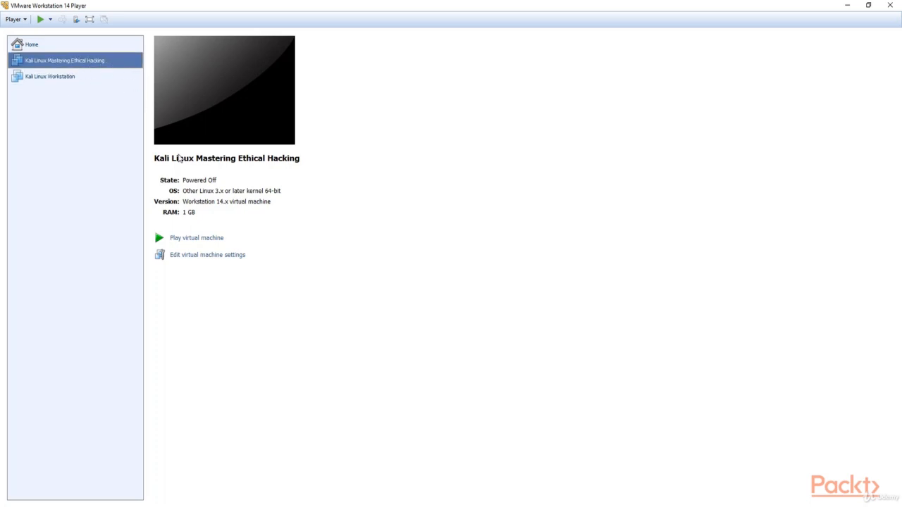
click(204, 238)
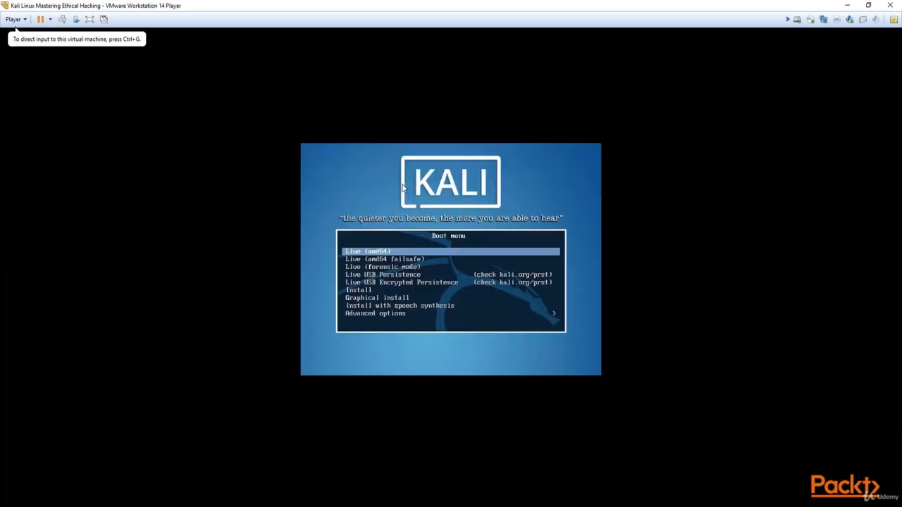
Choose Graphical install from the Kali boot menu.
click(387, 192)
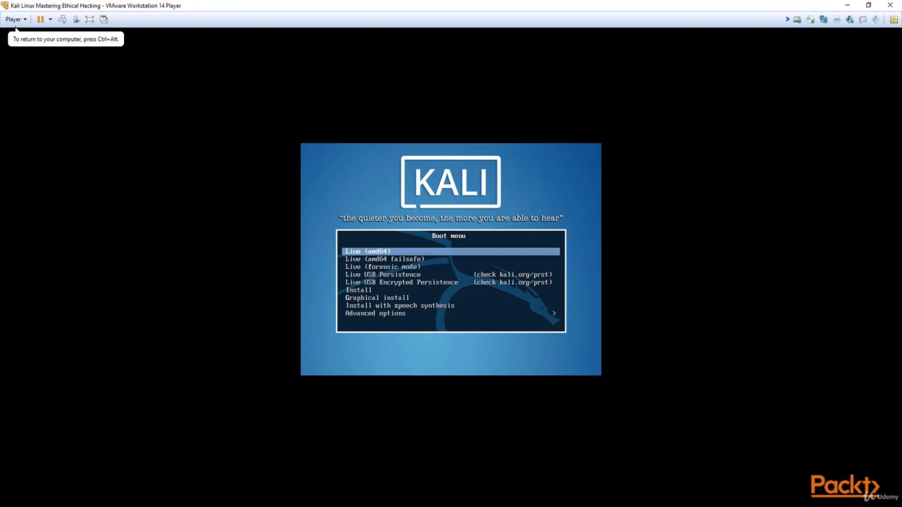
key(Down)
key(Down)
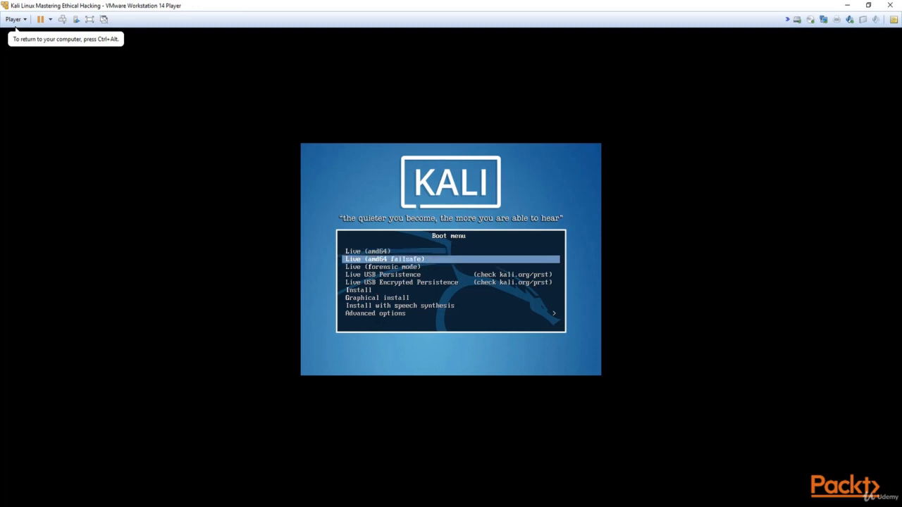
key(Up)
key(Down)
key(Down)
key(Down)
key(Down)
key(Down)
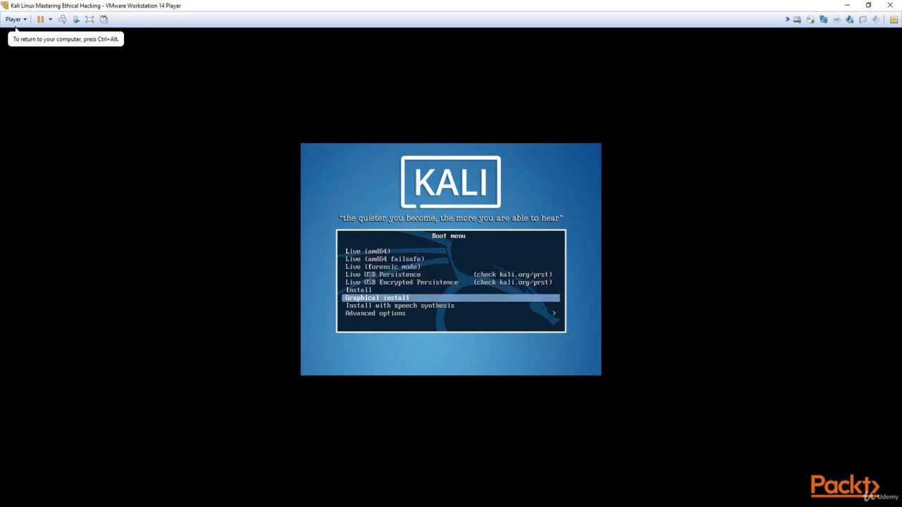
key(Return)
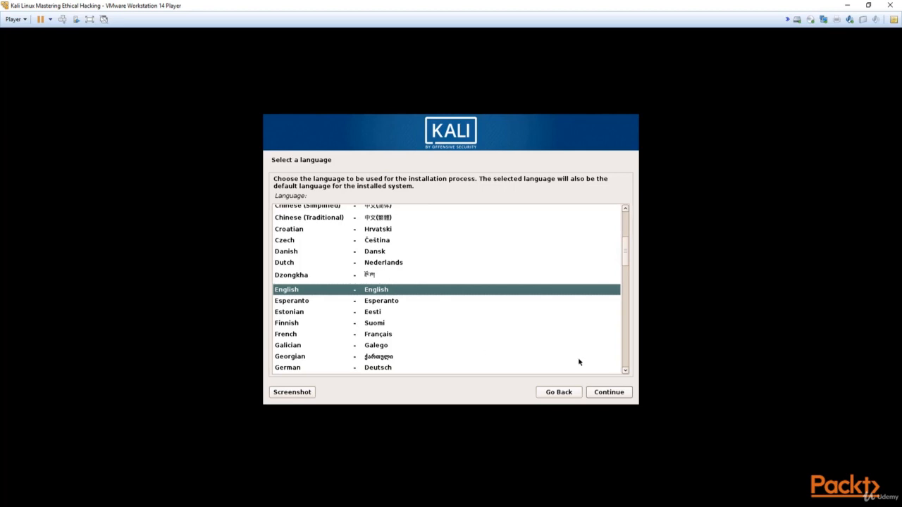
Accept English language, United States location and American English keymap.
click(609, 392)
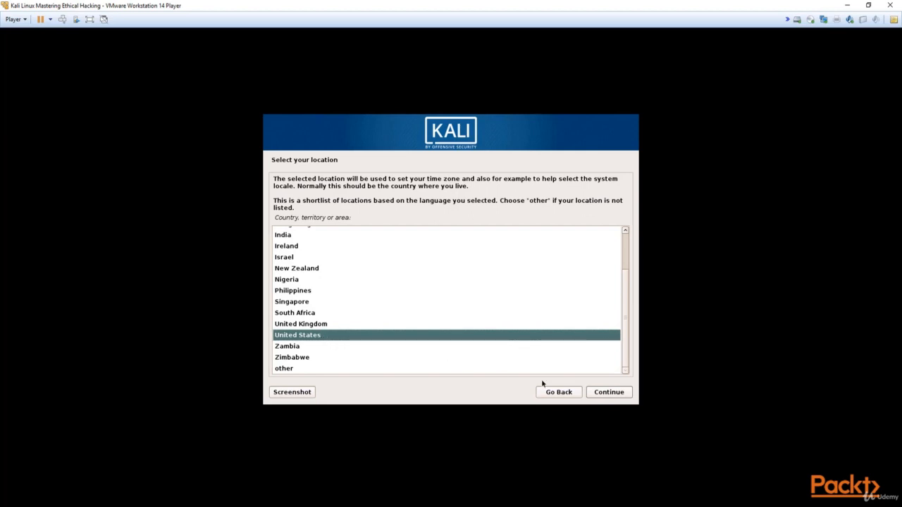
click(609, 395)
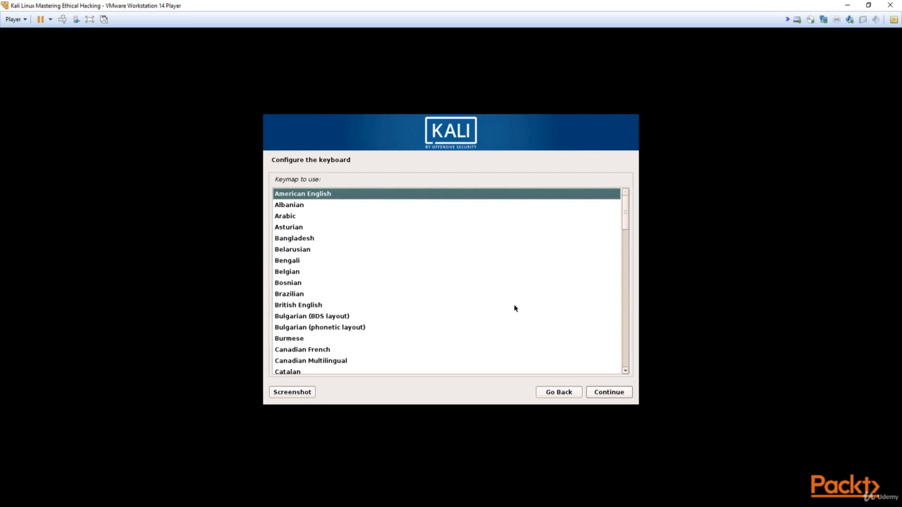
click(602, 392)
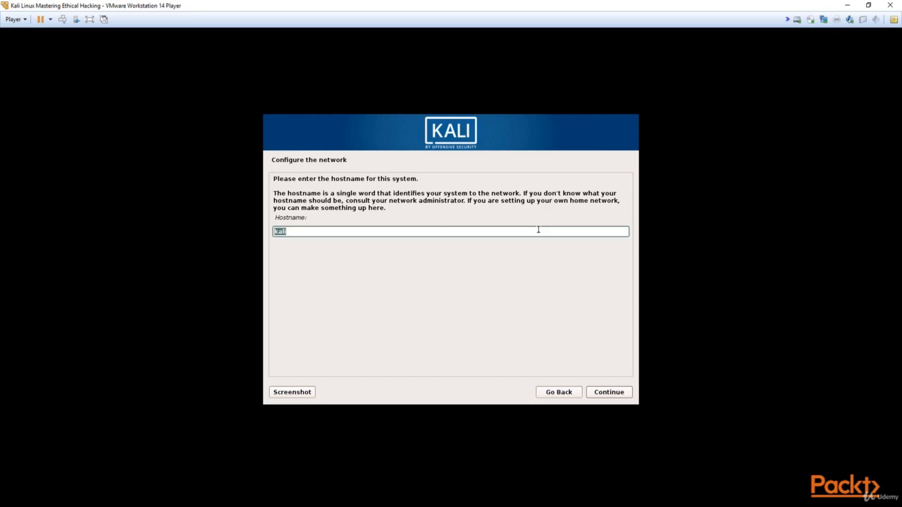
Change the hostname from kali to kali-2 and leave the domain name empty.
click(531, 231)
text(-2)
click(606, 394)
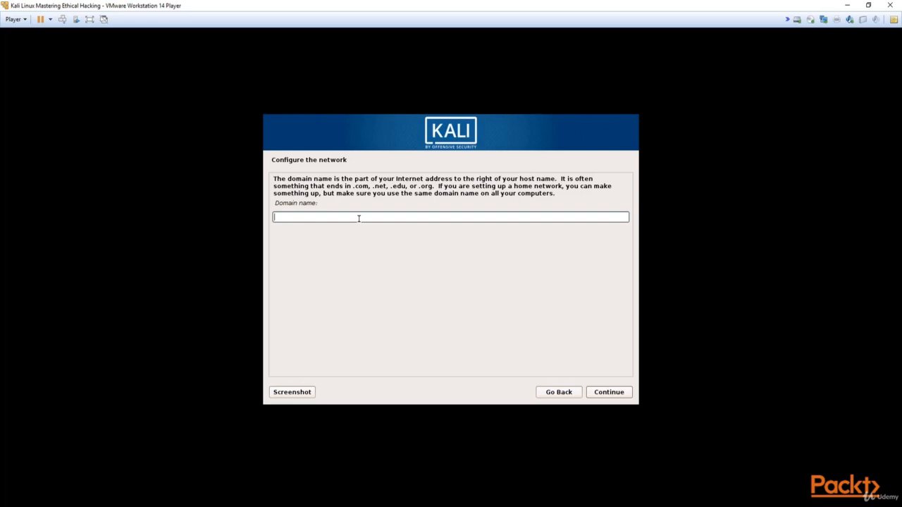
click(610, 393)
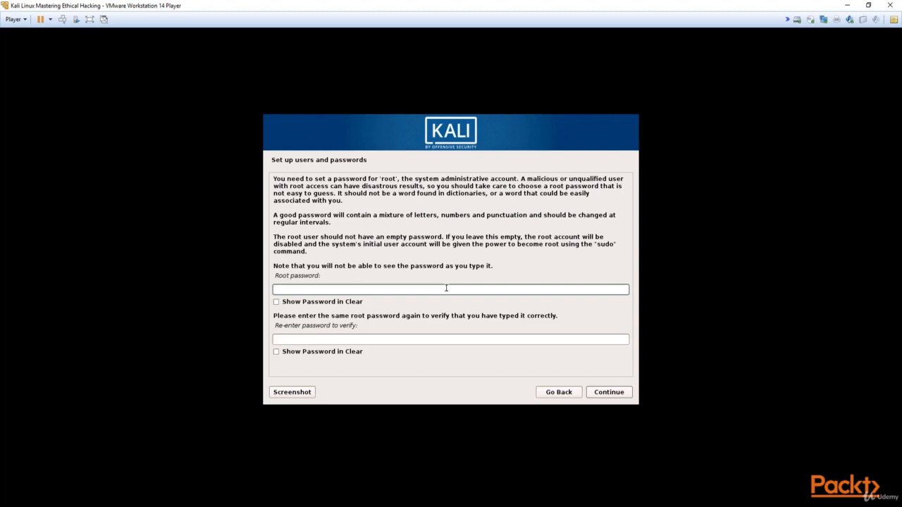
Enter the root password and retype it to verify, fixing a mistyped confirmation.
text(•••••••••)
click(382, 339)
text(*******)
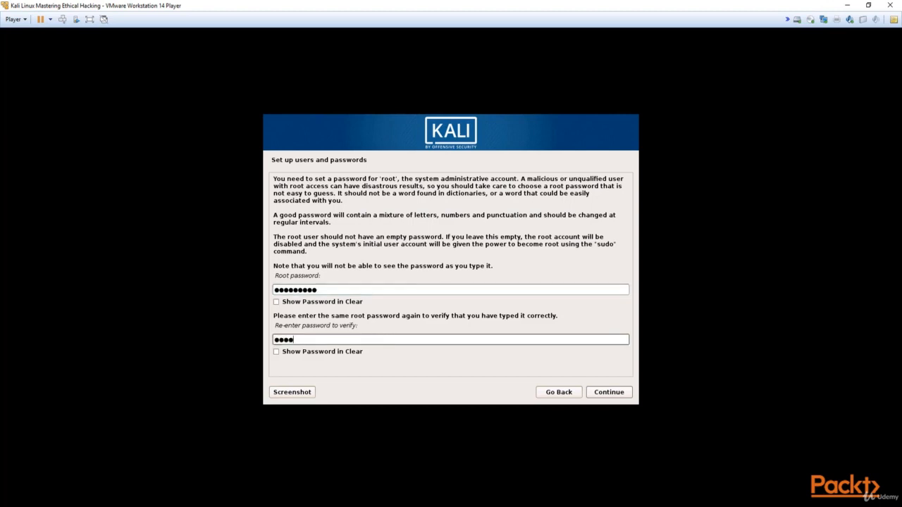
key(BackSpace)
key(BackSpace)
key(BackSpace)
key(BackSpace)
key(BackSpace)
key(BackSpace)
key(BackSpace)
key(BackSpace)
text(*********)
click(340, 315)
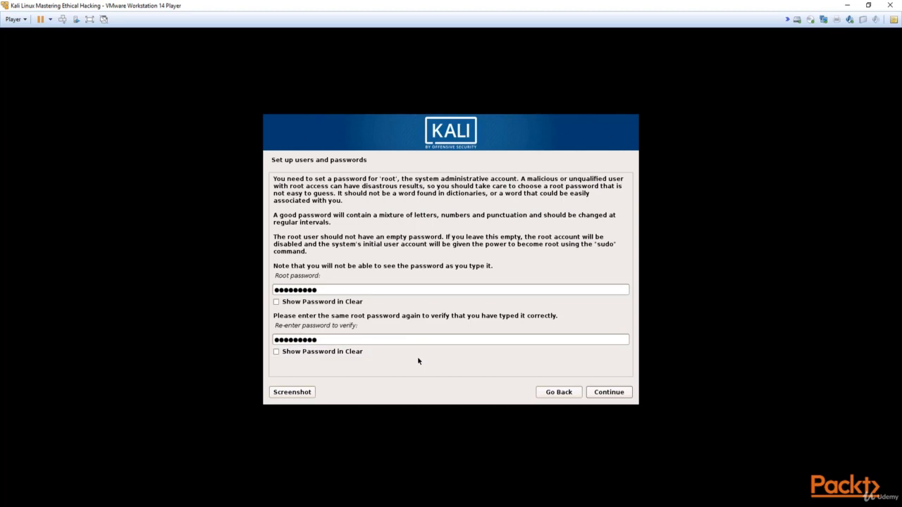
click(605, 396)
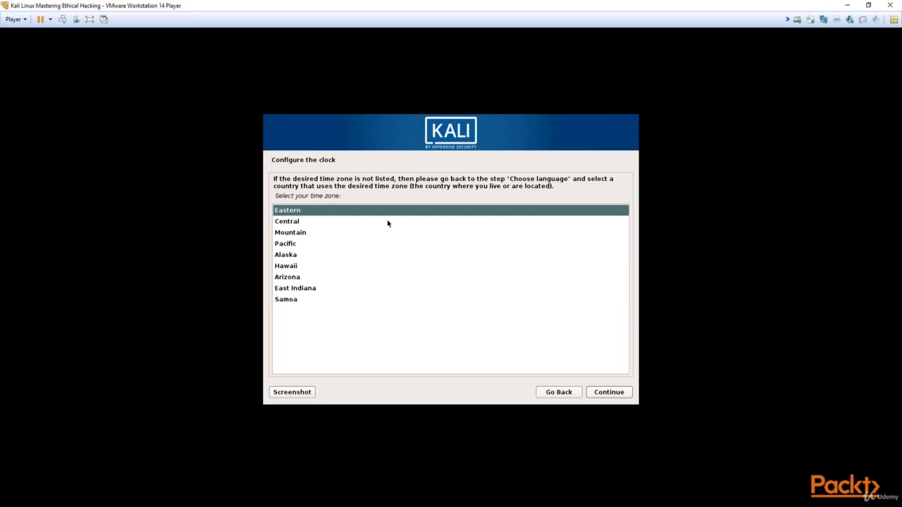
Keep Eastern as the US time zone and continue.
click(599, 393)
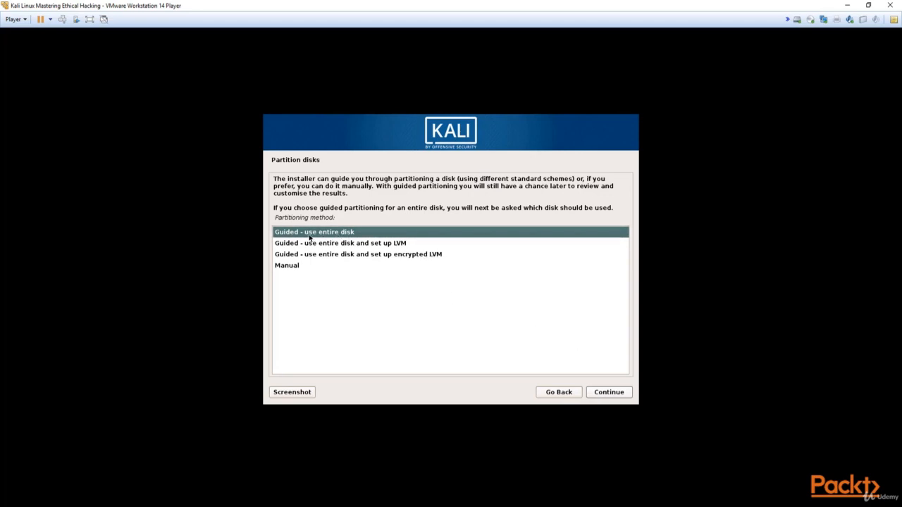
Guided-partition the whole 21.5 GB SCSI1 (sda) disk as one partition and confirm writing changes.
click(605, 396)
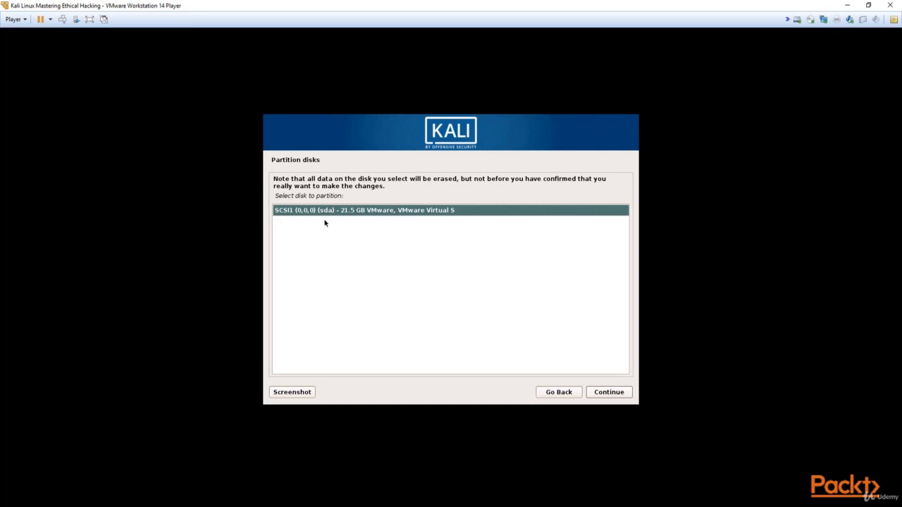
click(608, 398)
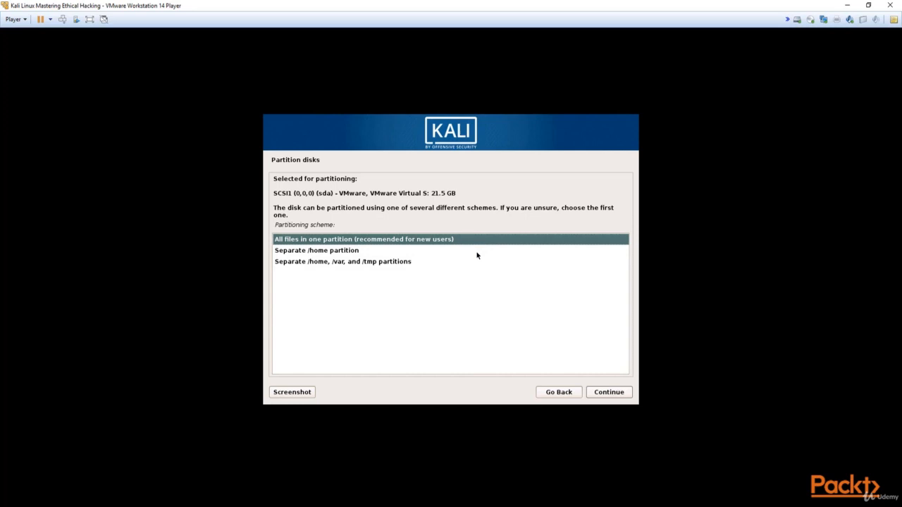
click(602, 392)
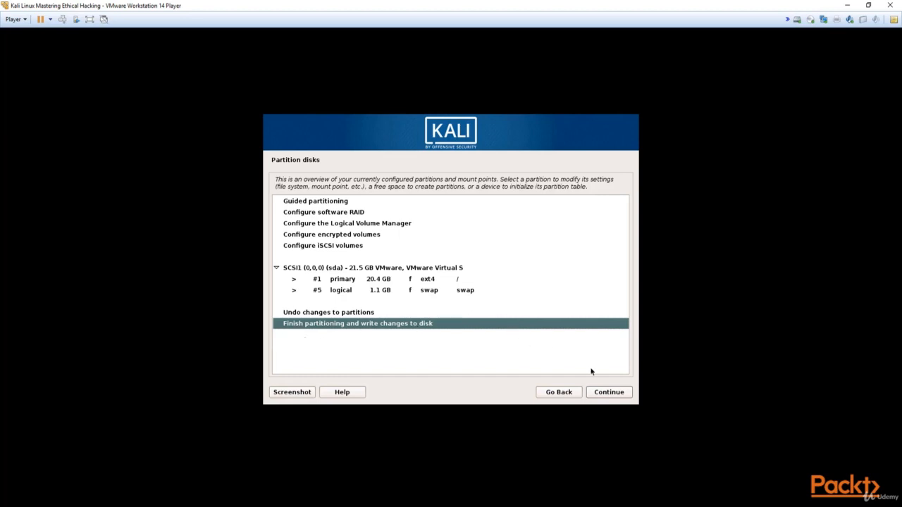
click(608, 393)
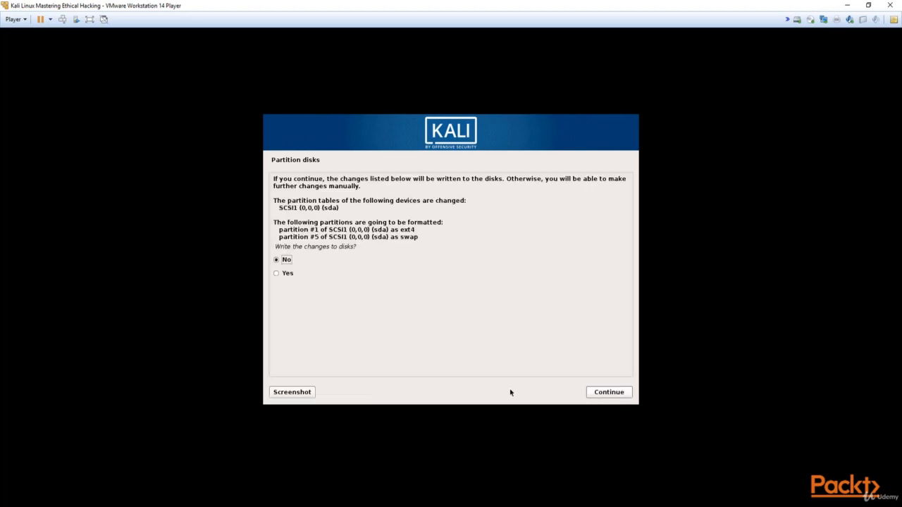
click(292, 274)
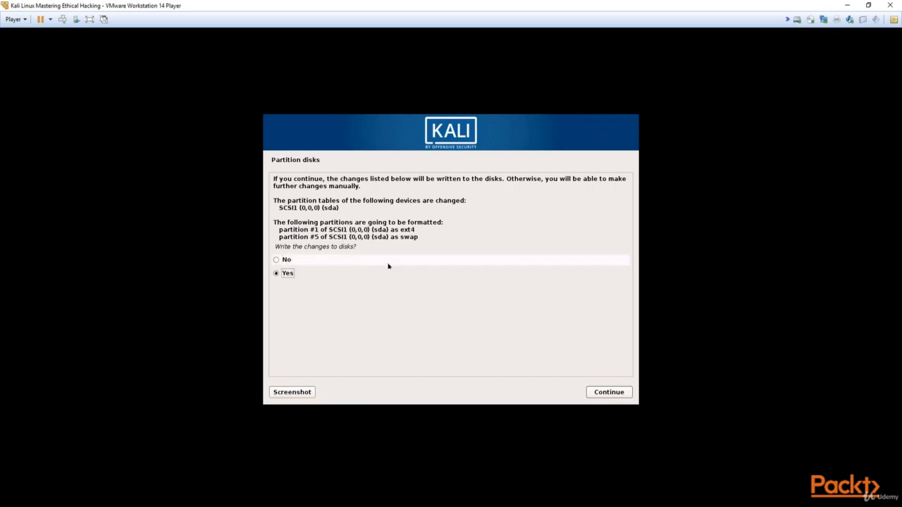
click(618, 395)
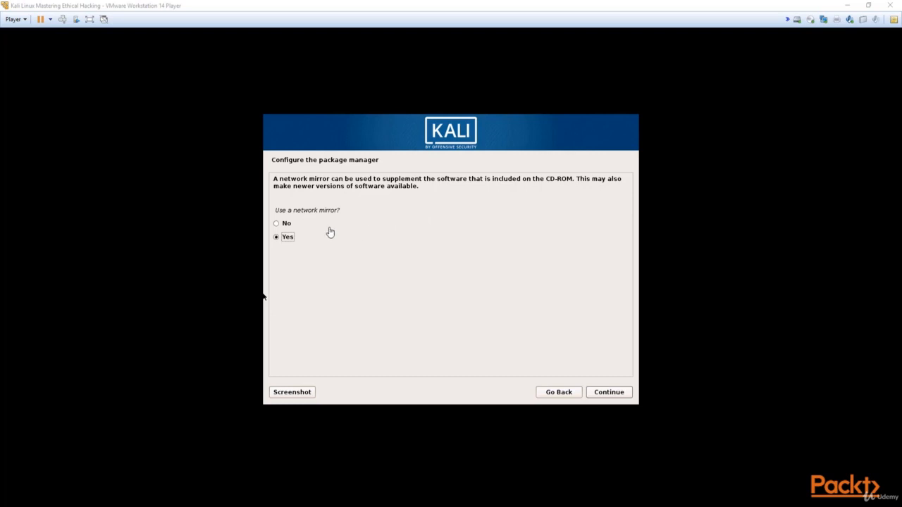
Answer No to using a network mirror and continue.
click(302, 241)
click(302, 225)
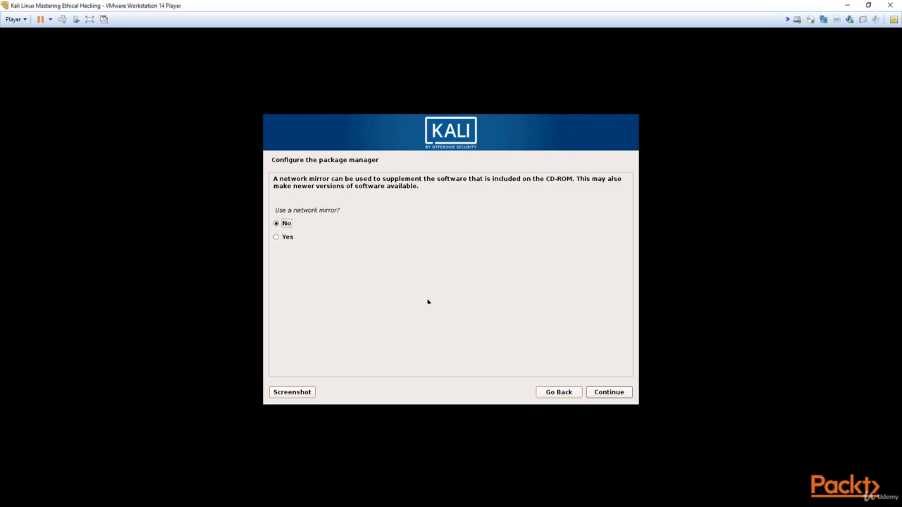
click(625, 397)
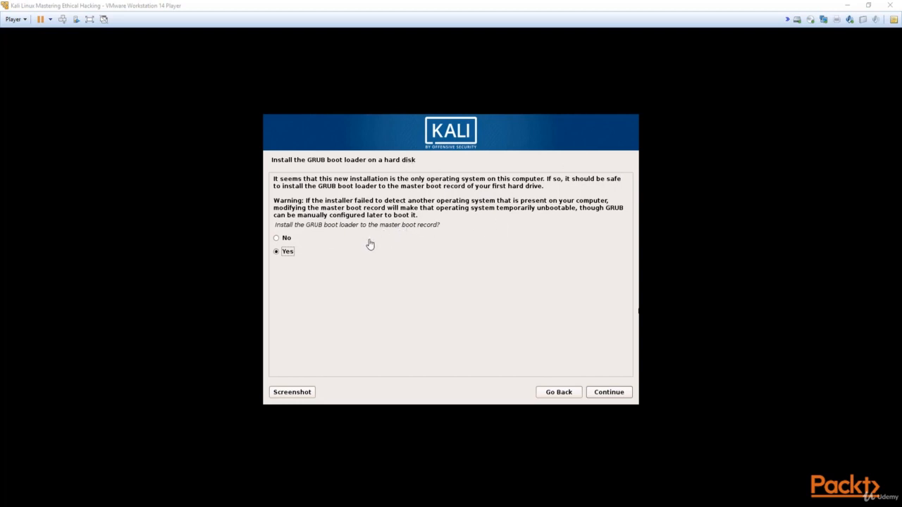
Install GRUB to the master boot record on /dev/sda.
click(610, 395)
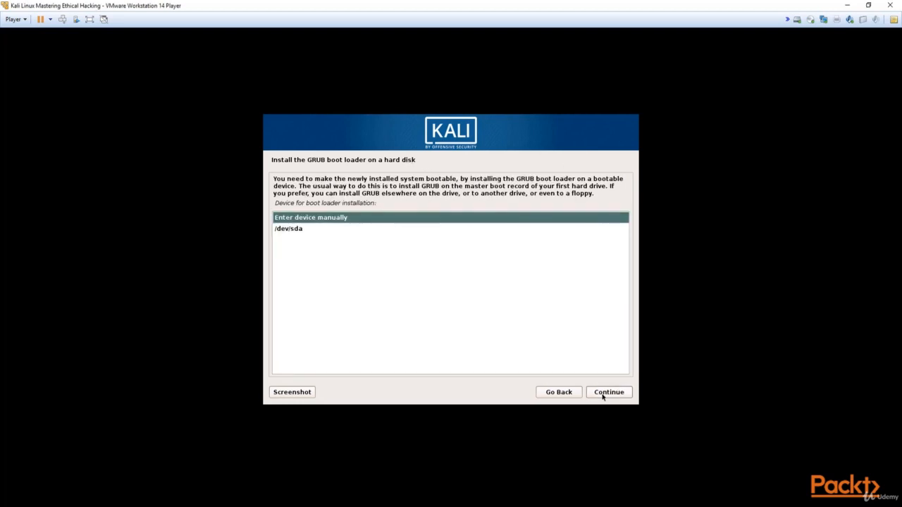
click(336, 232)
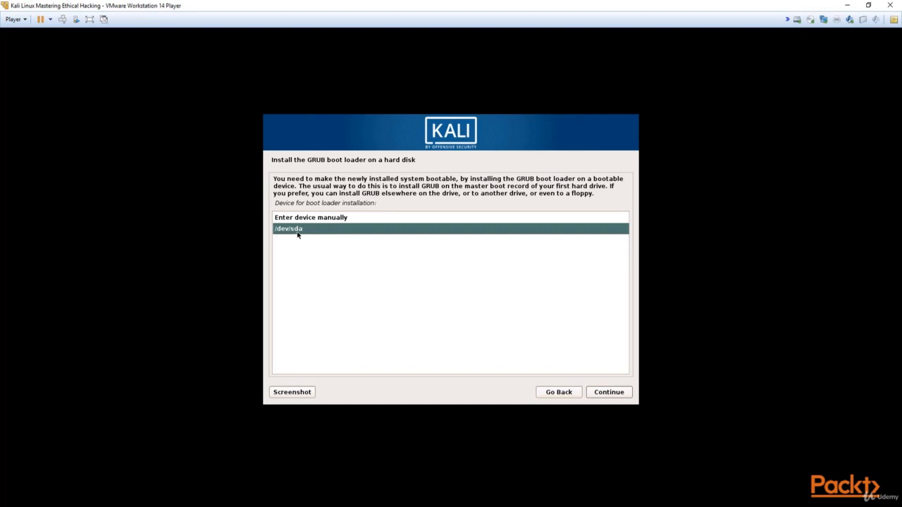
click(596, 395)
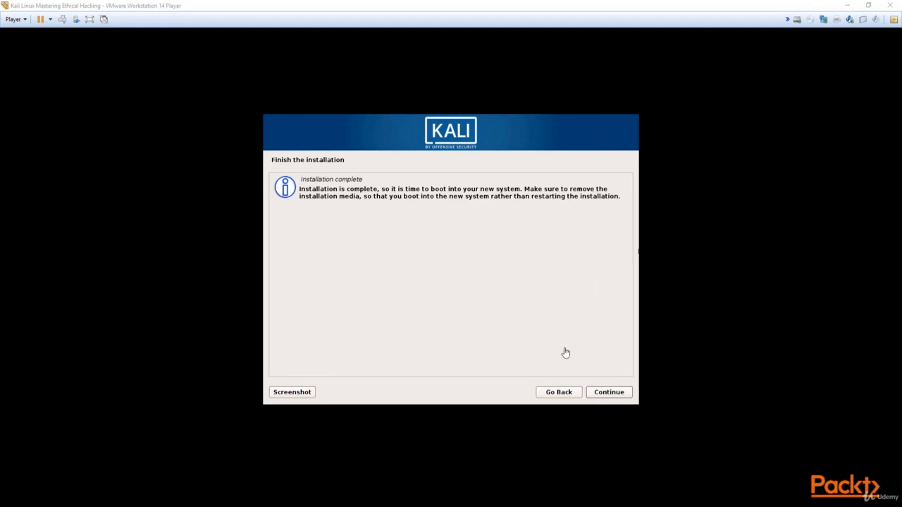
Continue past the Finish the installation page to let Kali wrap up.
click(607, 392)
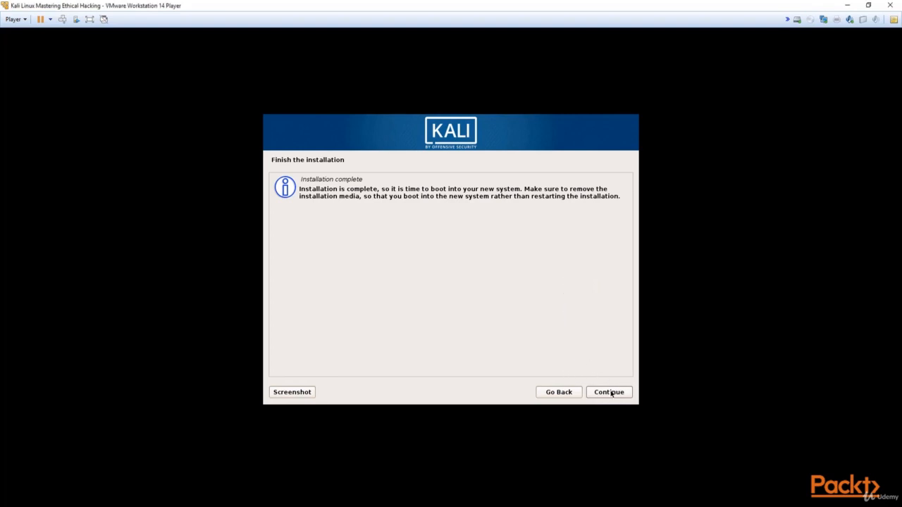
click(609, 393)
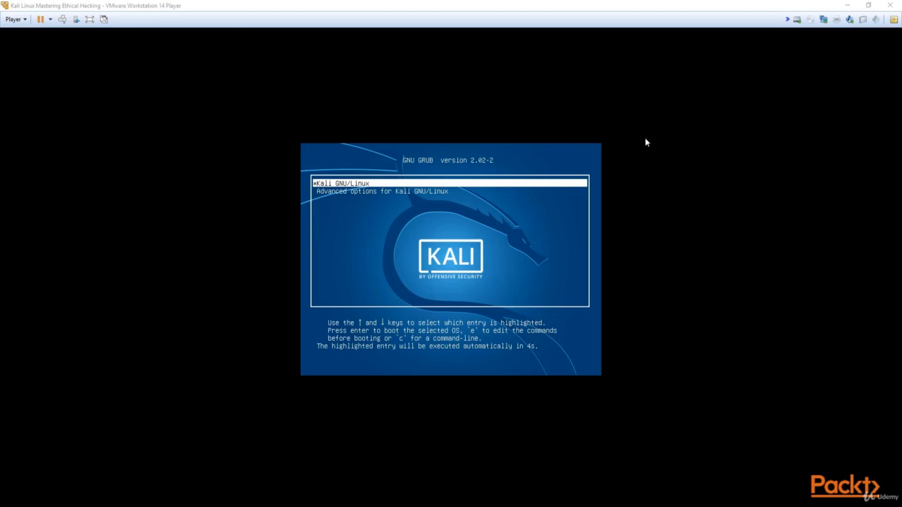
Capture input in the VM so GRUB boots the default Kali GNU/Linux entry.
click(499, 221)
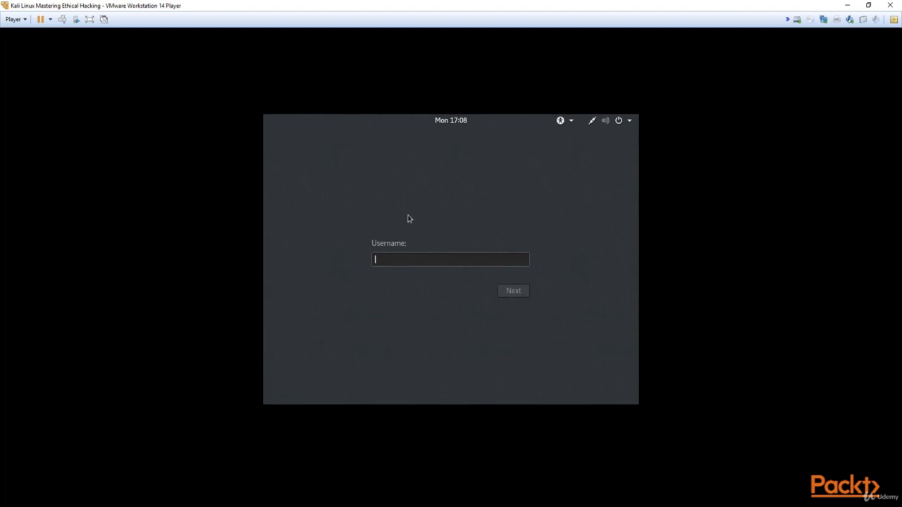
Enter 'root' as the username and type the account password at the prompt.
text(root)
key(Return)
text(********)
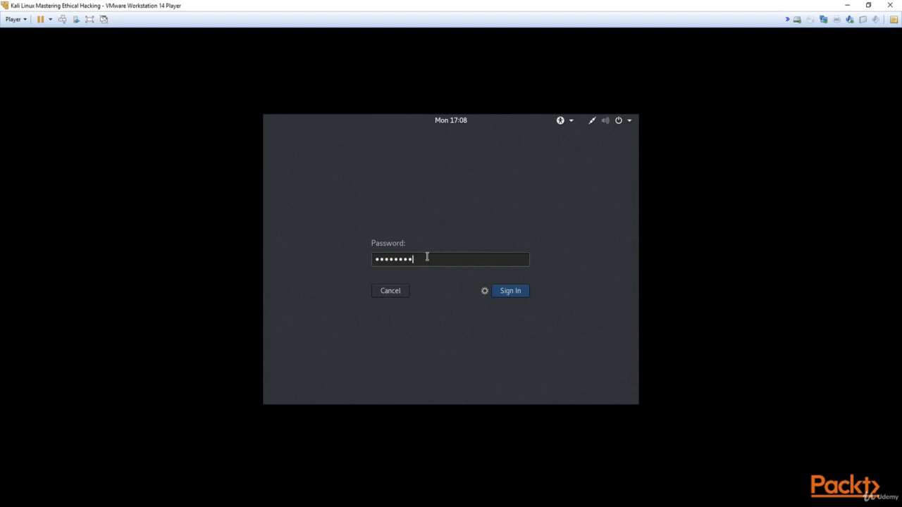
Finish the root password and submit it to sign in to Kali.
text(*)
key(Return)
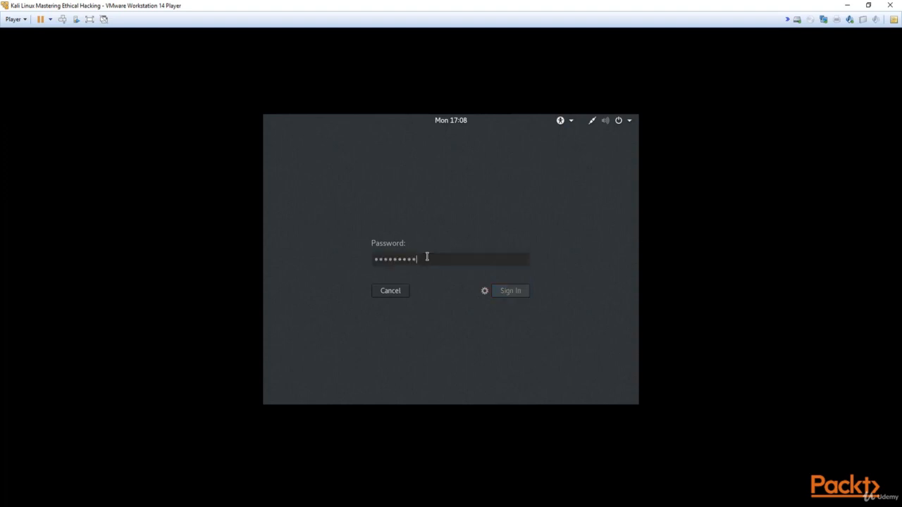